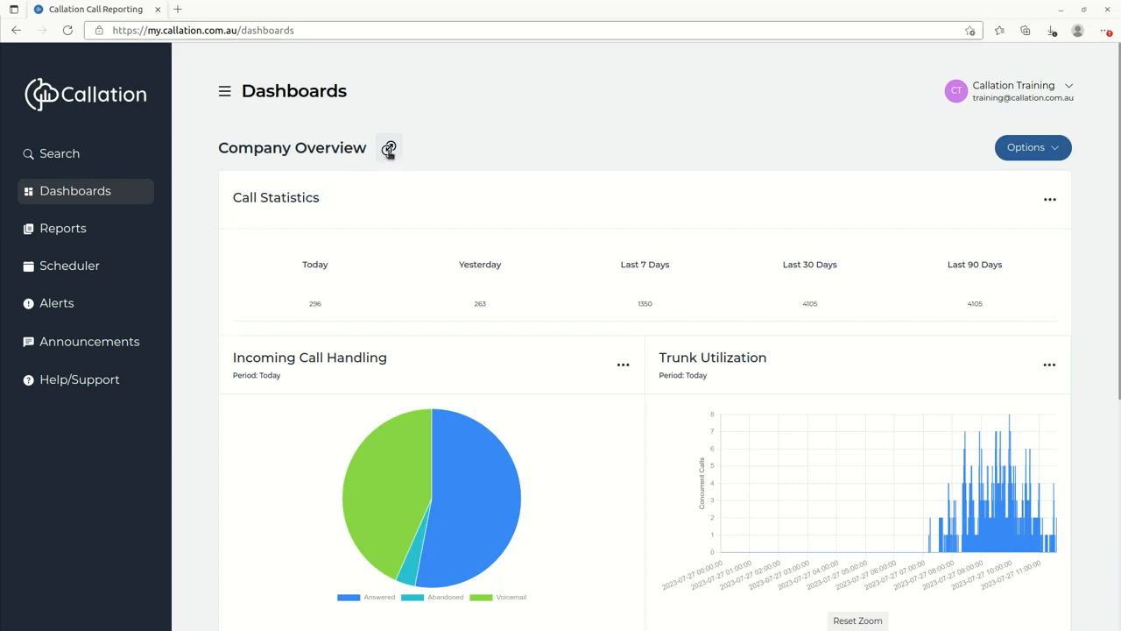
- Switch from the Company Overview dashboard to the Extension Performance dashboard
click(389, 151)
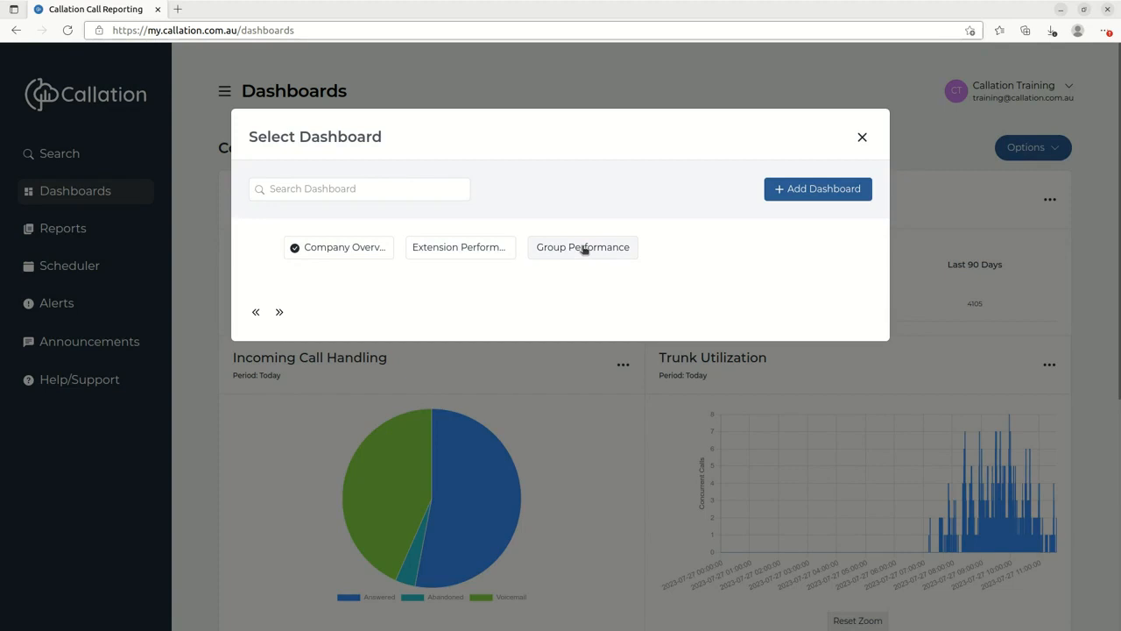
click(497, 248)
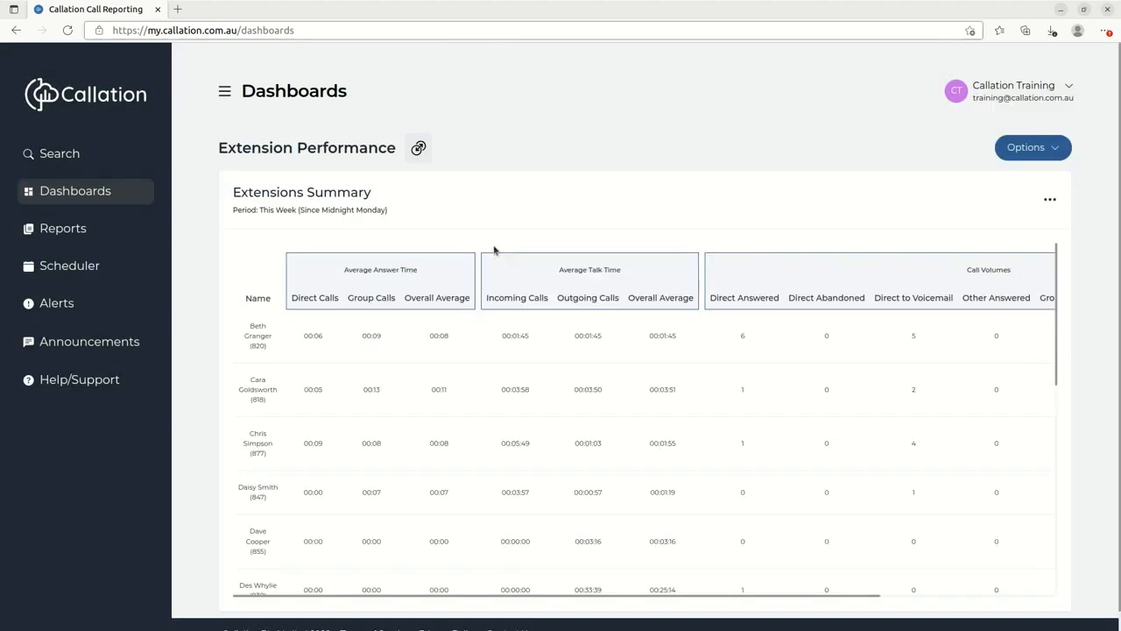
- Create a new dashboard named Test
click(420, 150)
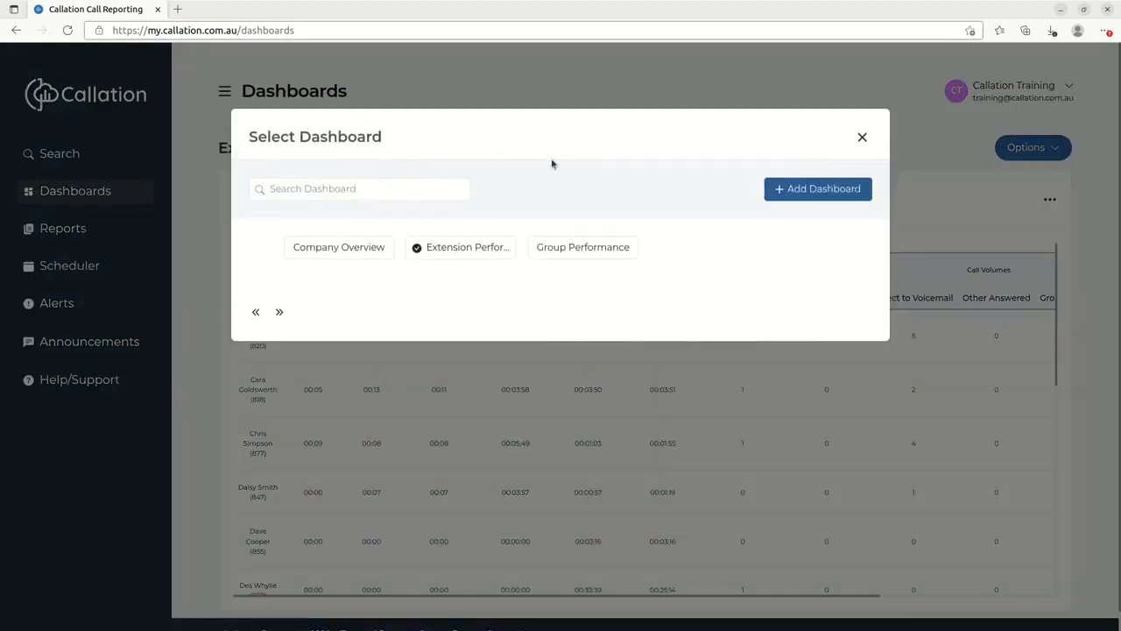
click(828, 190)
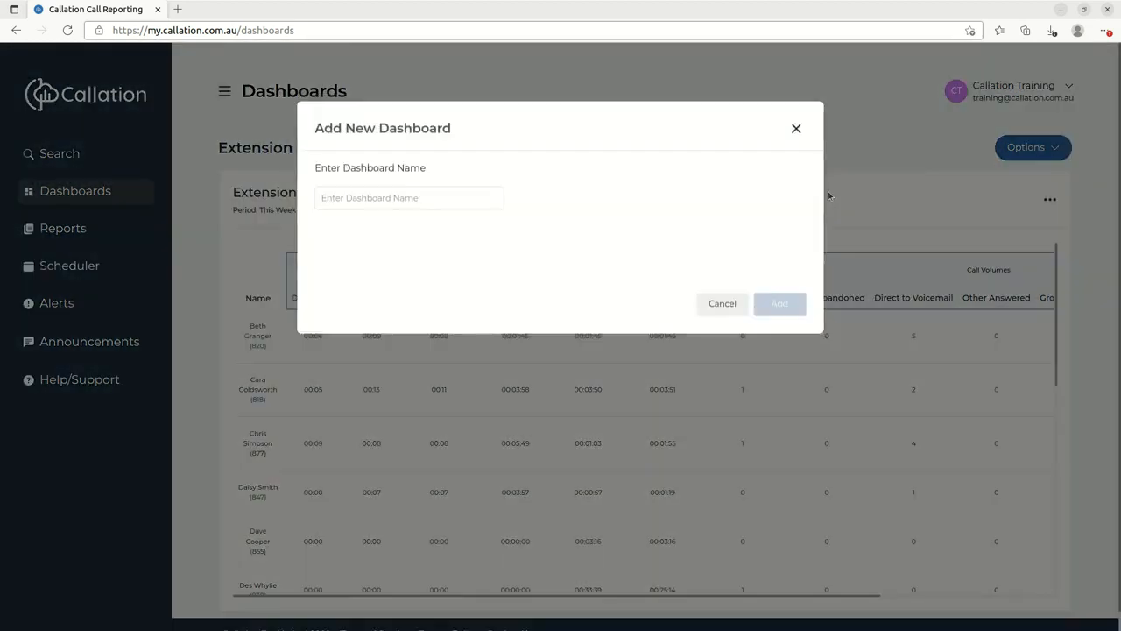
click(441, 208)
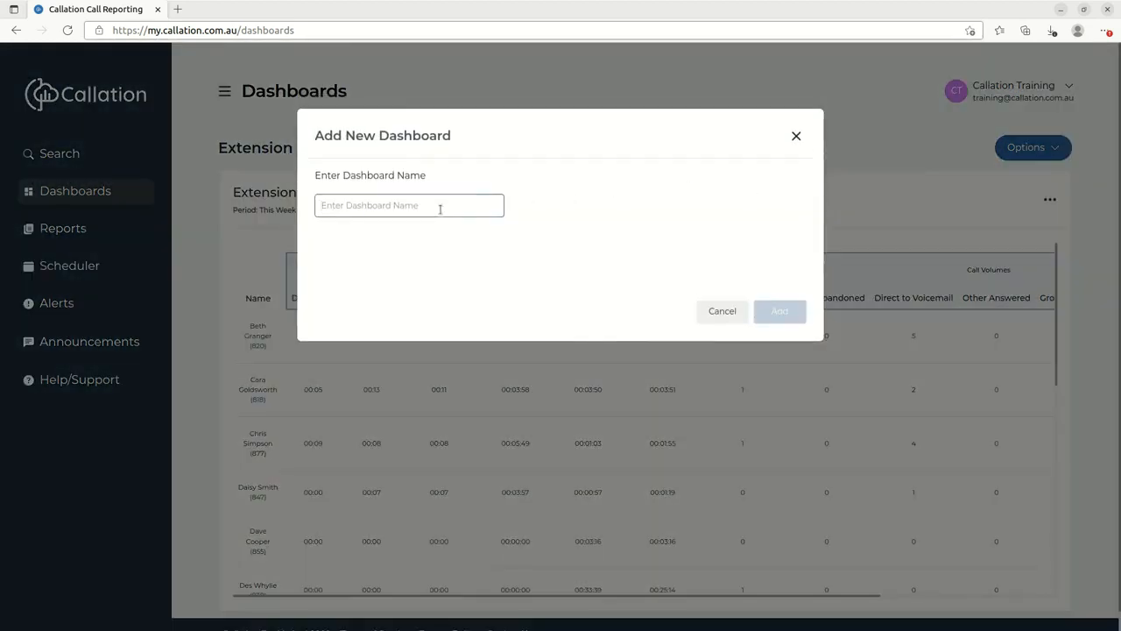
text(Test)
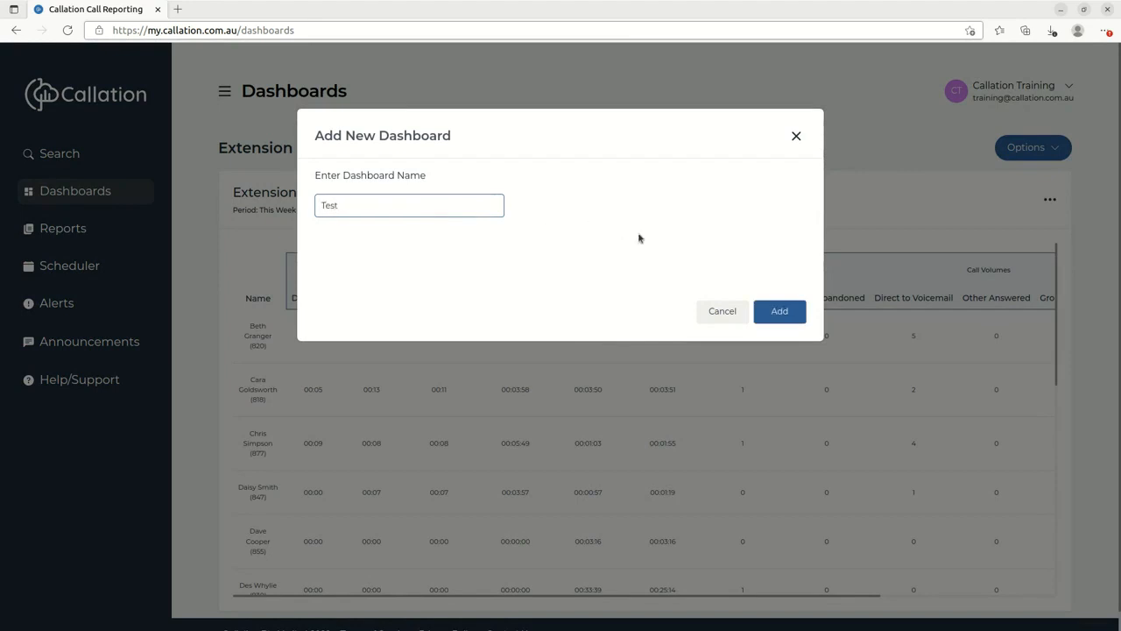
click(775, 312)
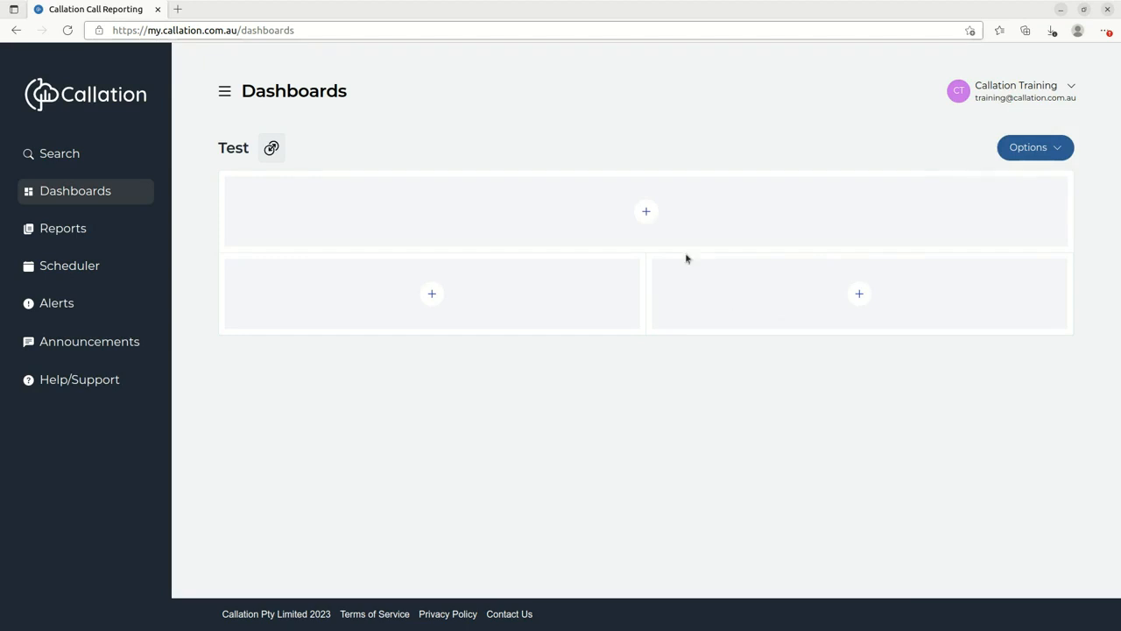
- Choose the Extension Summary widget for the full-width slot of the Test dashboard
click(646, 213)
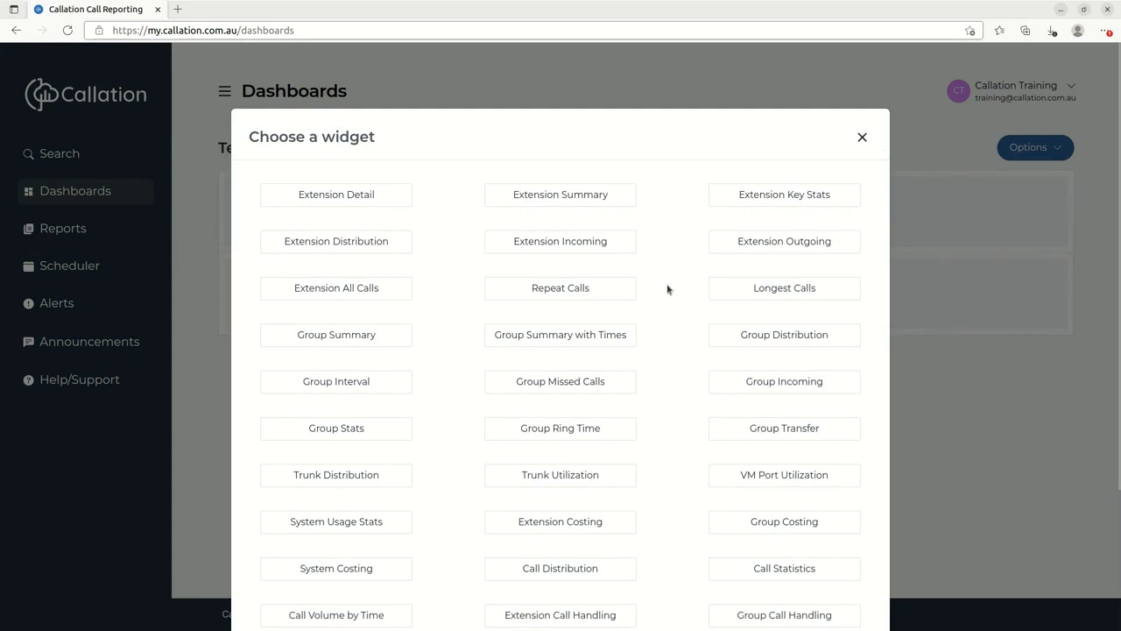
scroll(668, 289, down, 1)
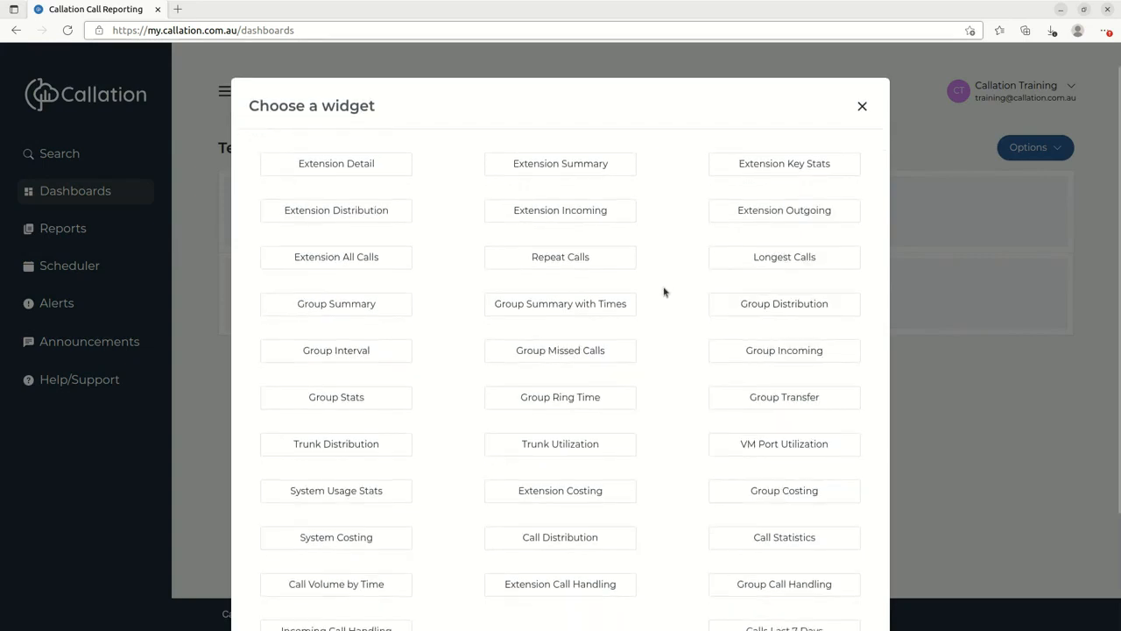
scroll(664, 293, down, 1)
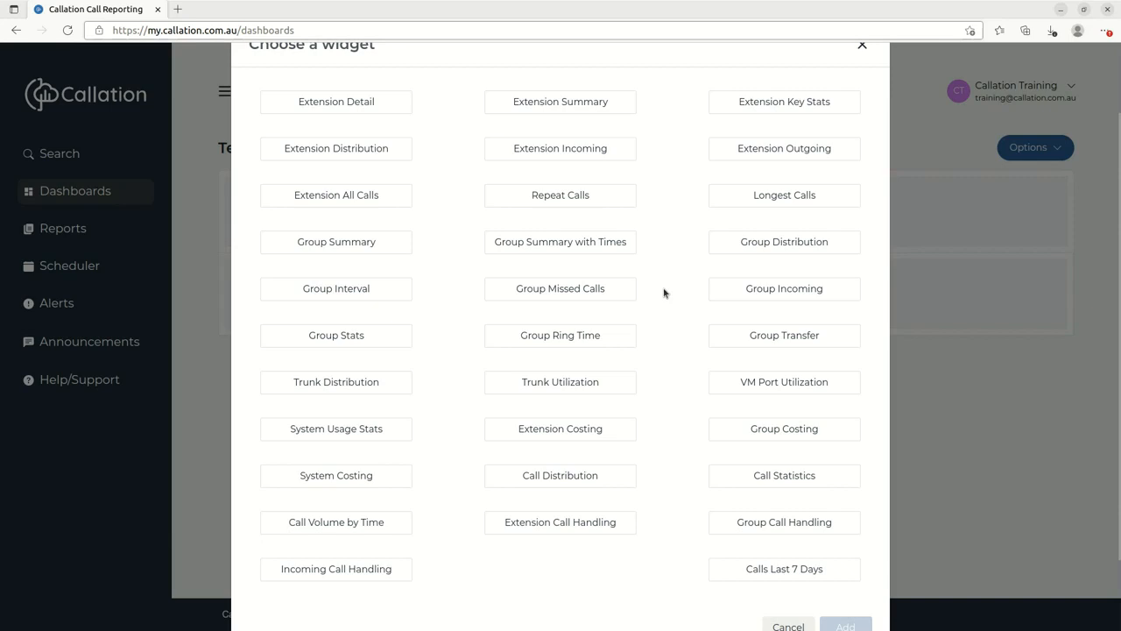
click(563, 109)
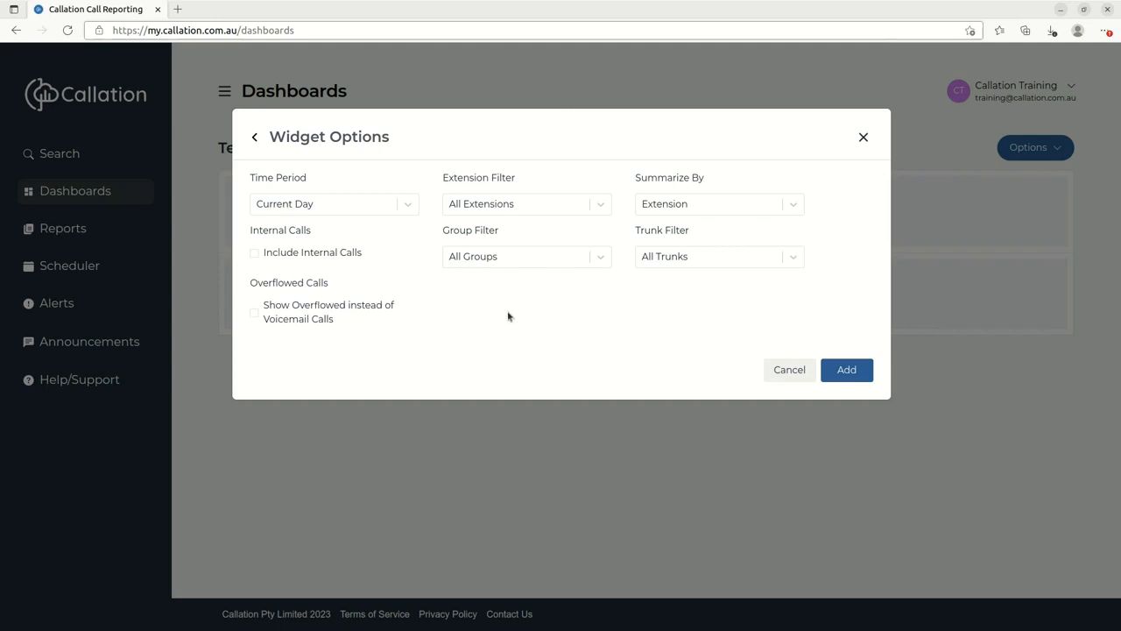
- Set the widget's time period to This Week and its extension filter to Accounts Group, and add it to the dashboard
click(408, 207)
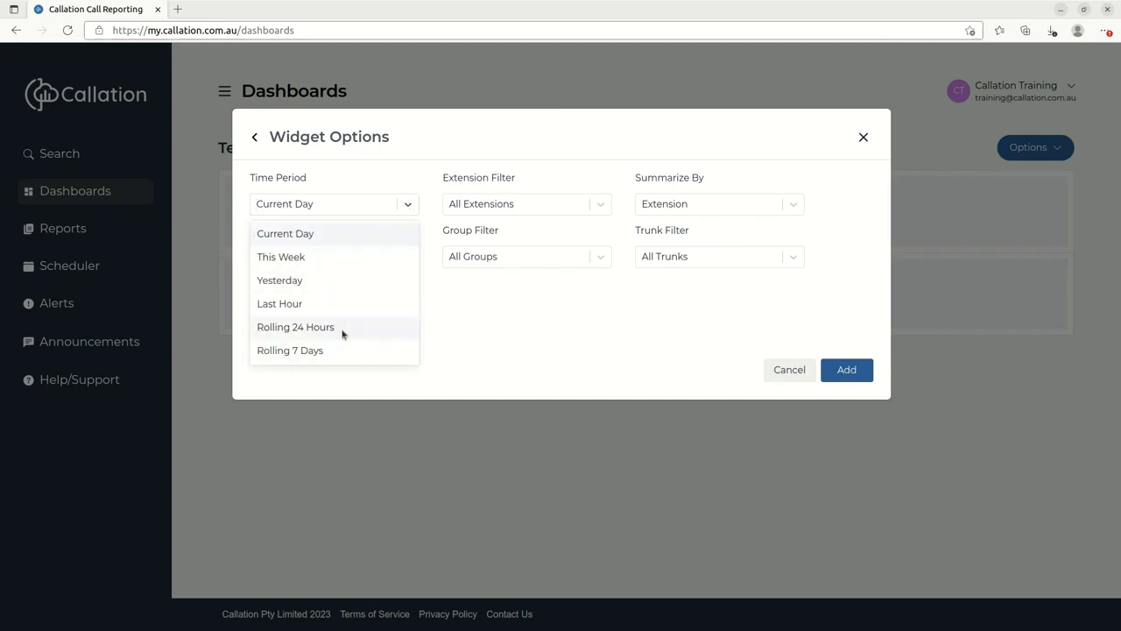
click(341, 263)
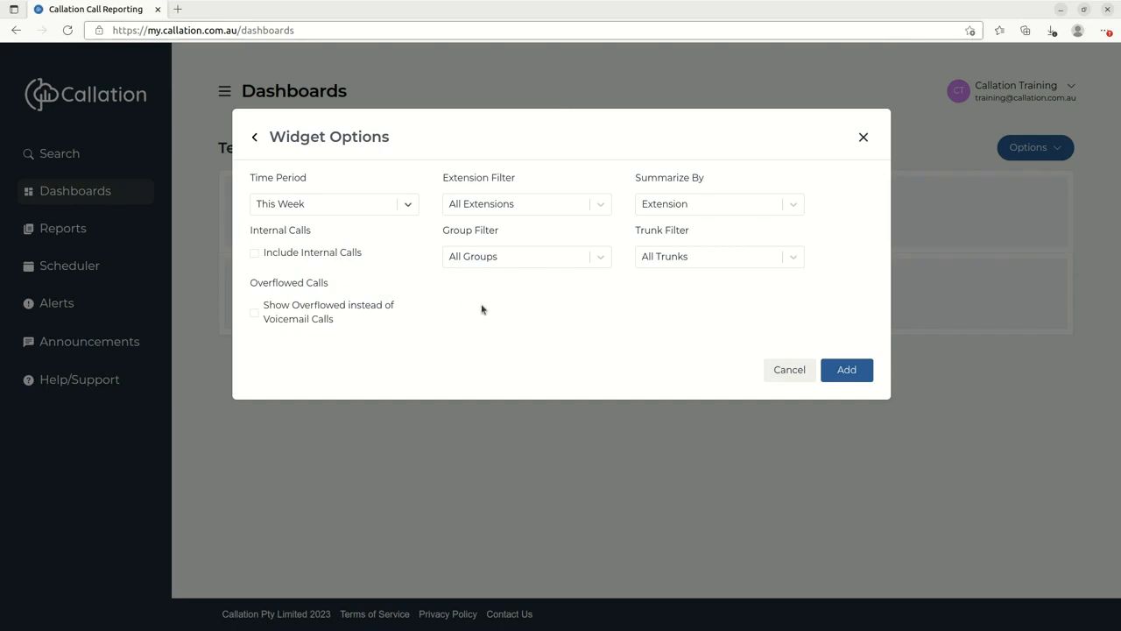
click(571, 204)
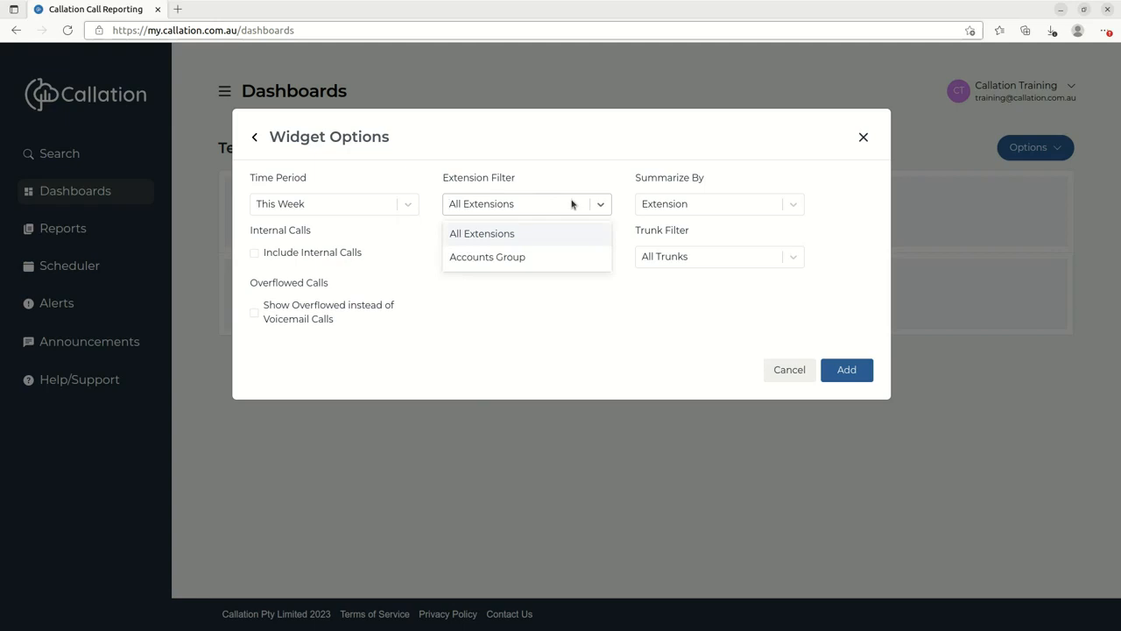
click(538, 256)
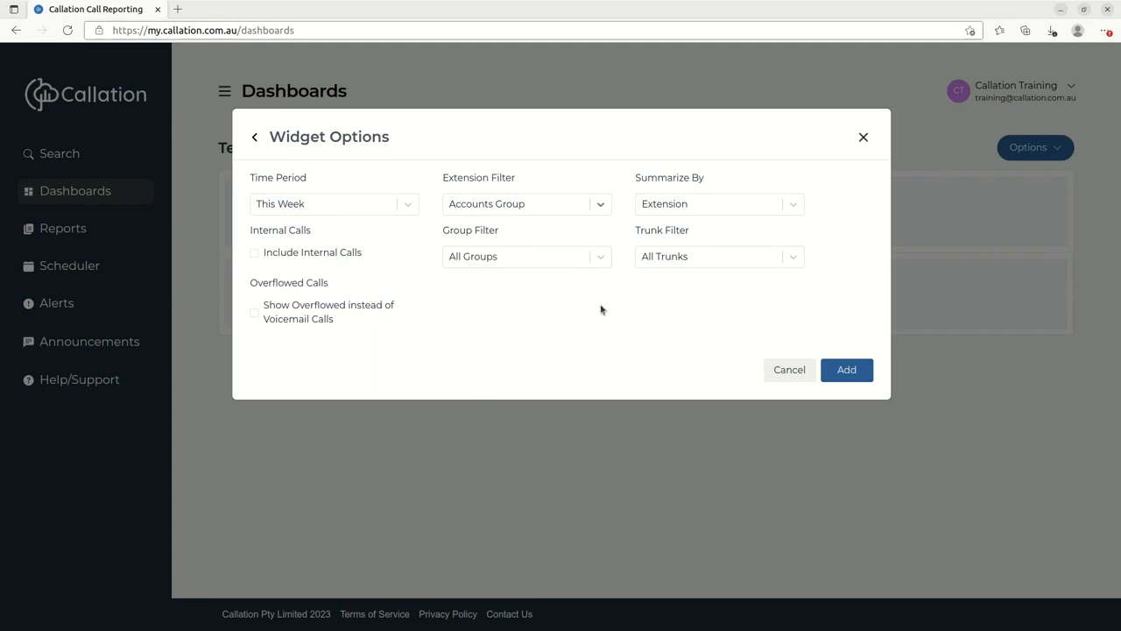
click(608, 262)
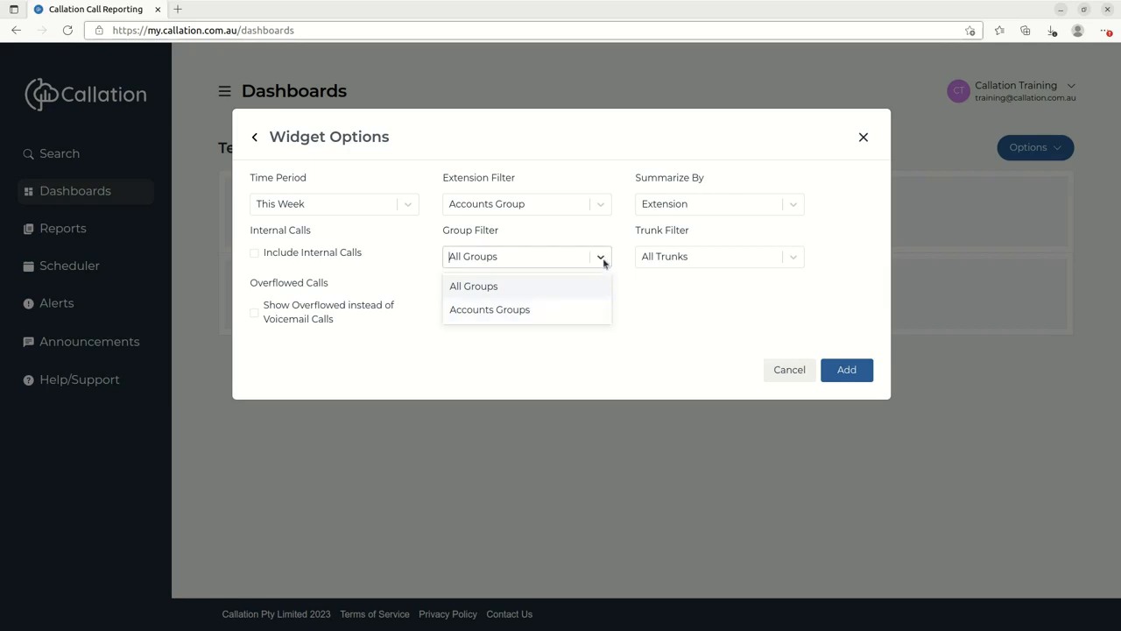
click(601, 258)
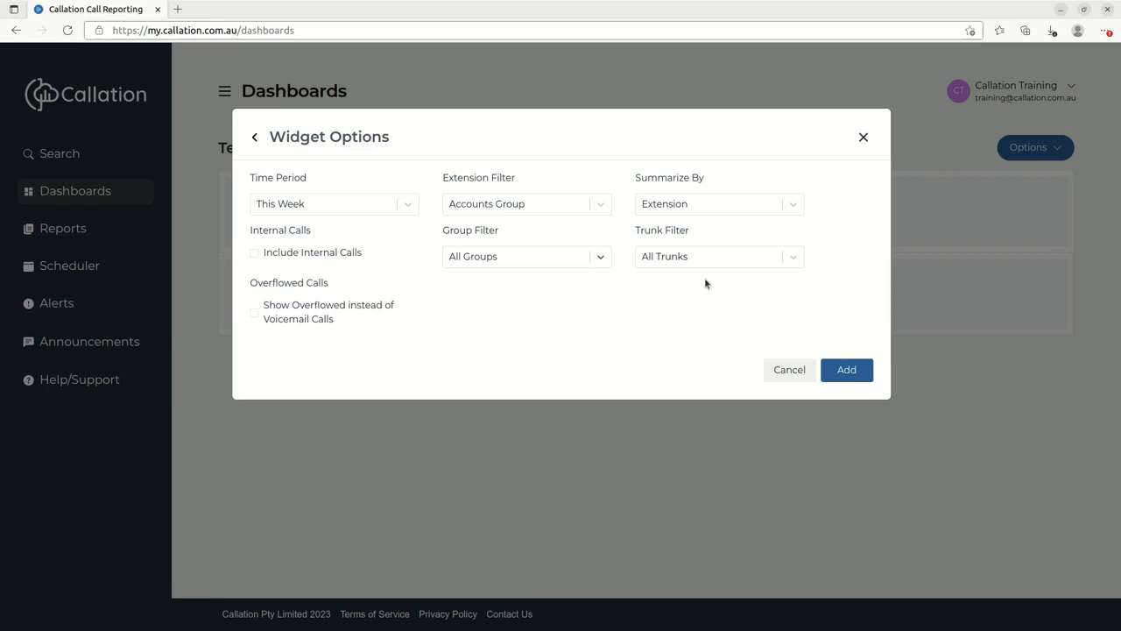
click(846, 370)
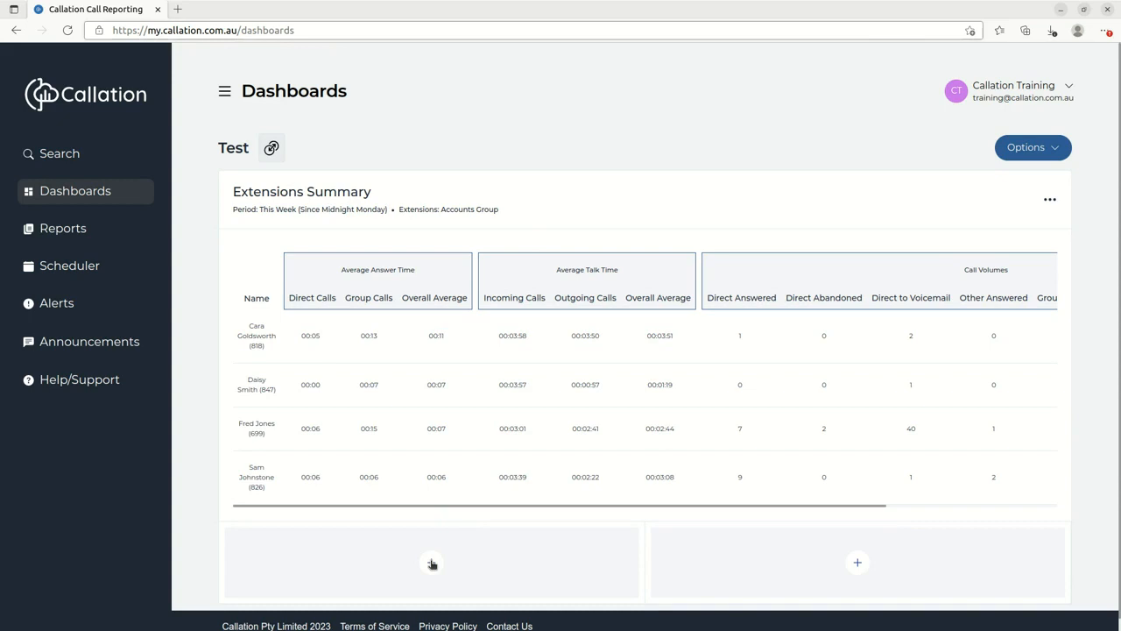
- Choose the Group Call Handling widget for the left empty slot beneath the Extensions Summary table
click(432, 563)
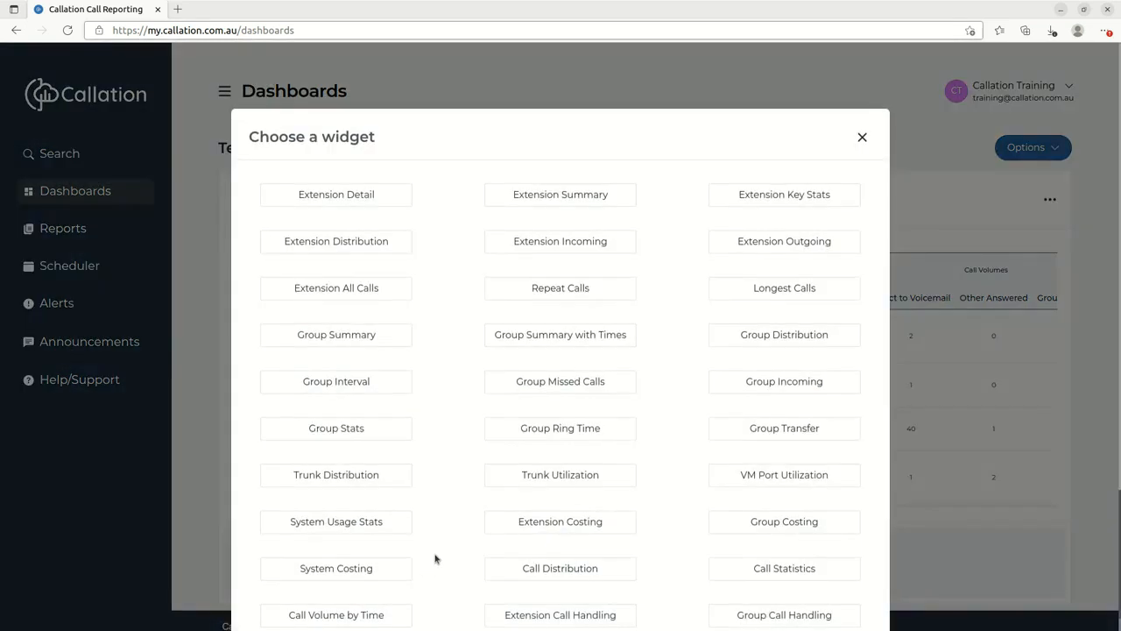
scroll(440, 556, down, 2)
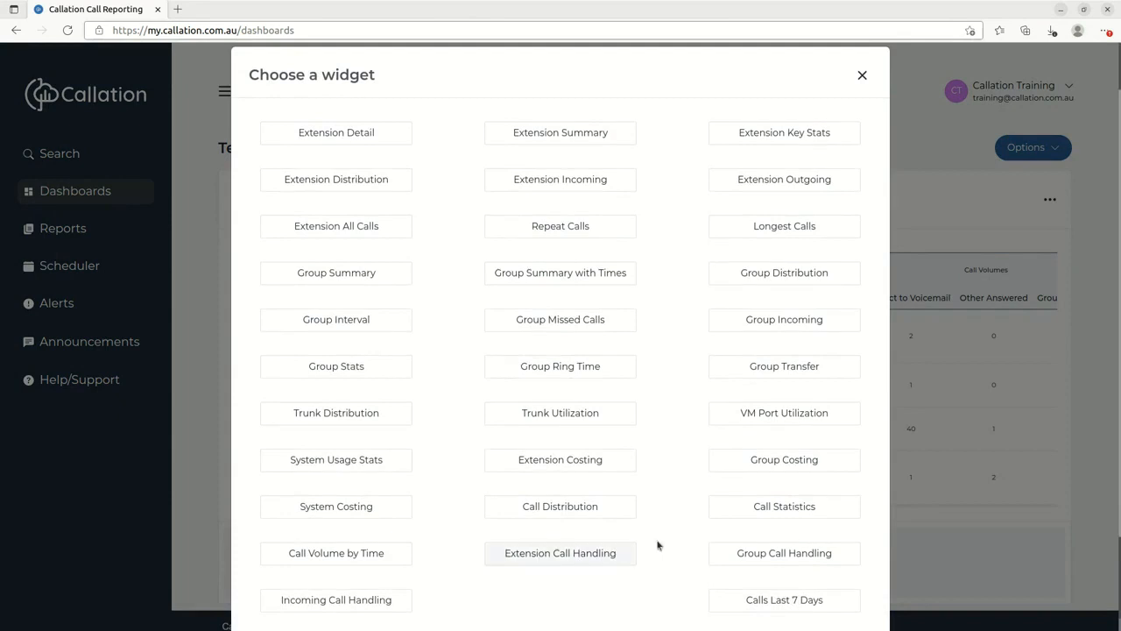
click(752, 553)
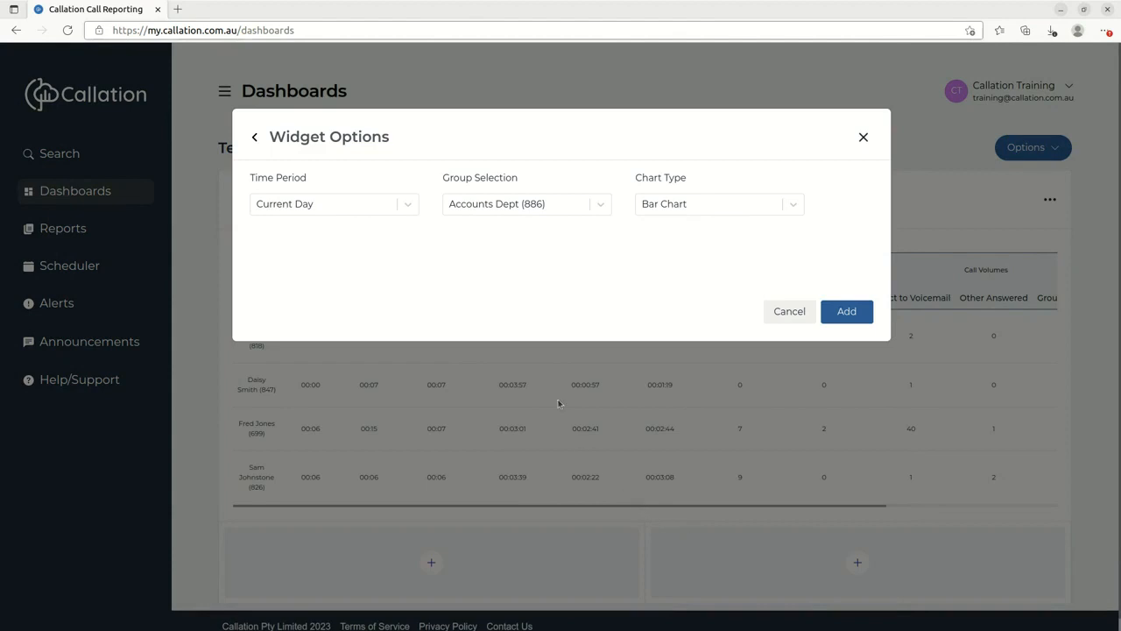
- Add the Group Call Handling widget with time period This Week, group Accounts Ring Group (903) and chart type Pie Chart
click(410, 207)
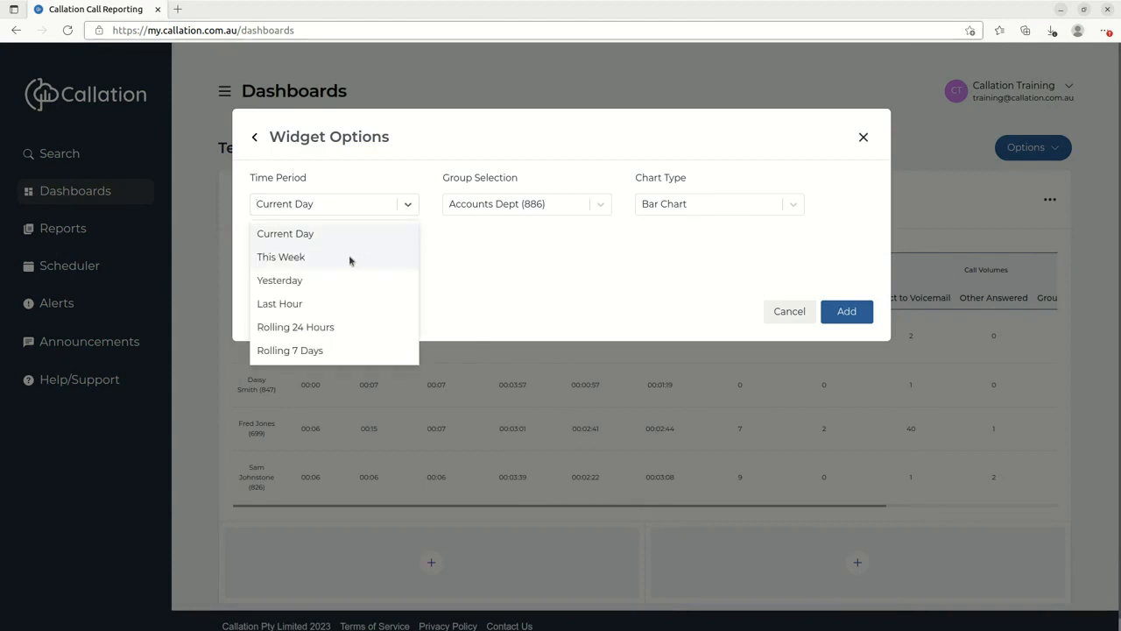
click(350, 259)
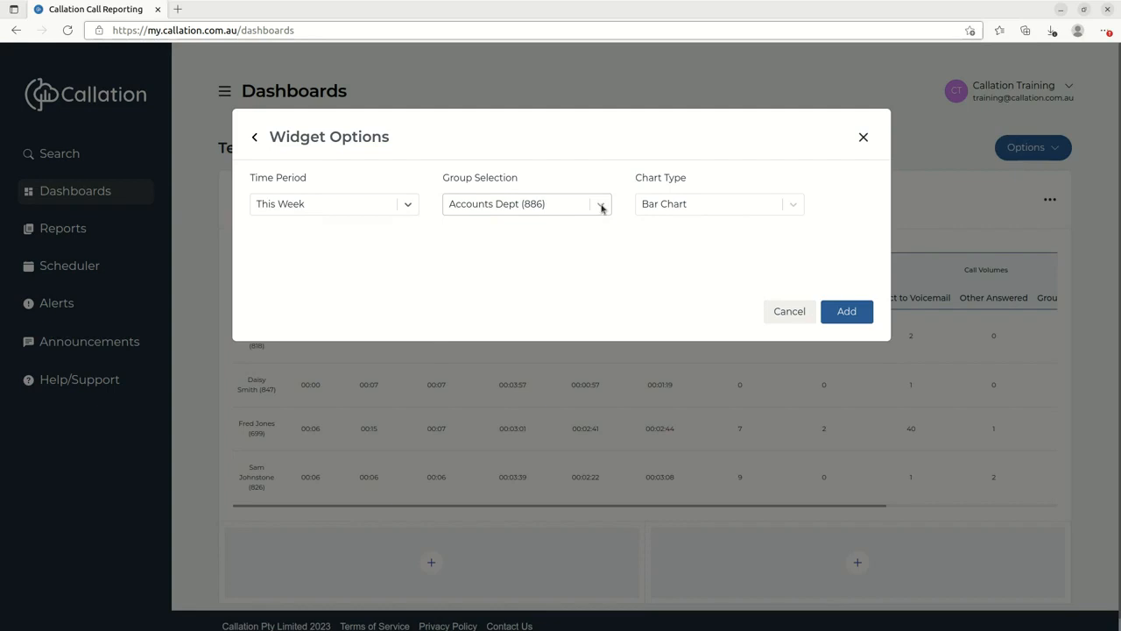
click(601, 207)
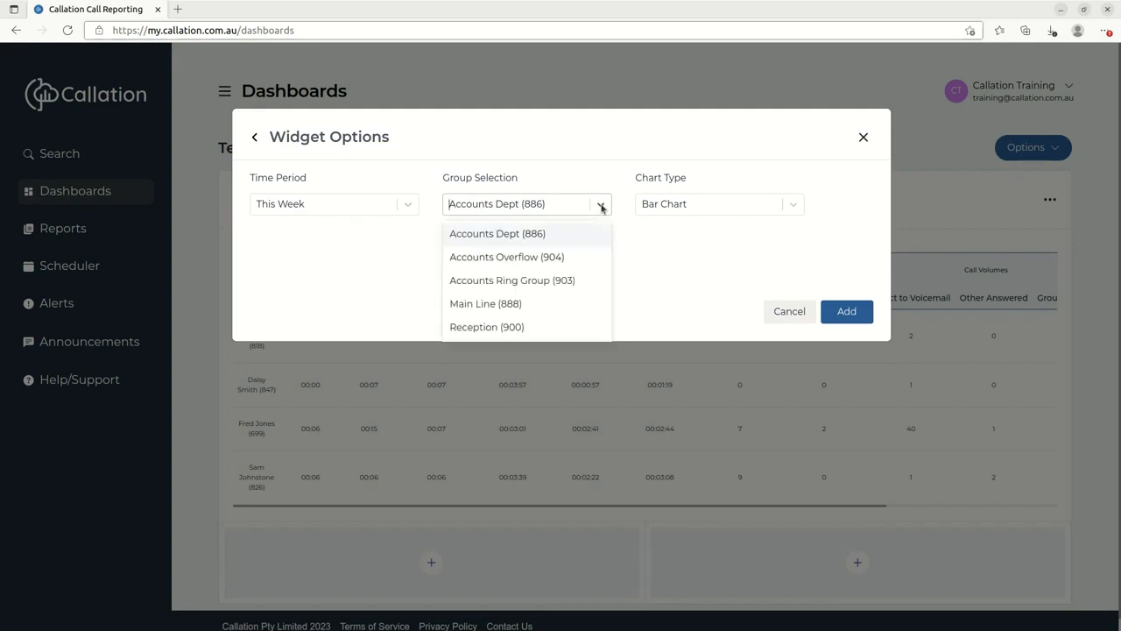
click(570, 284)
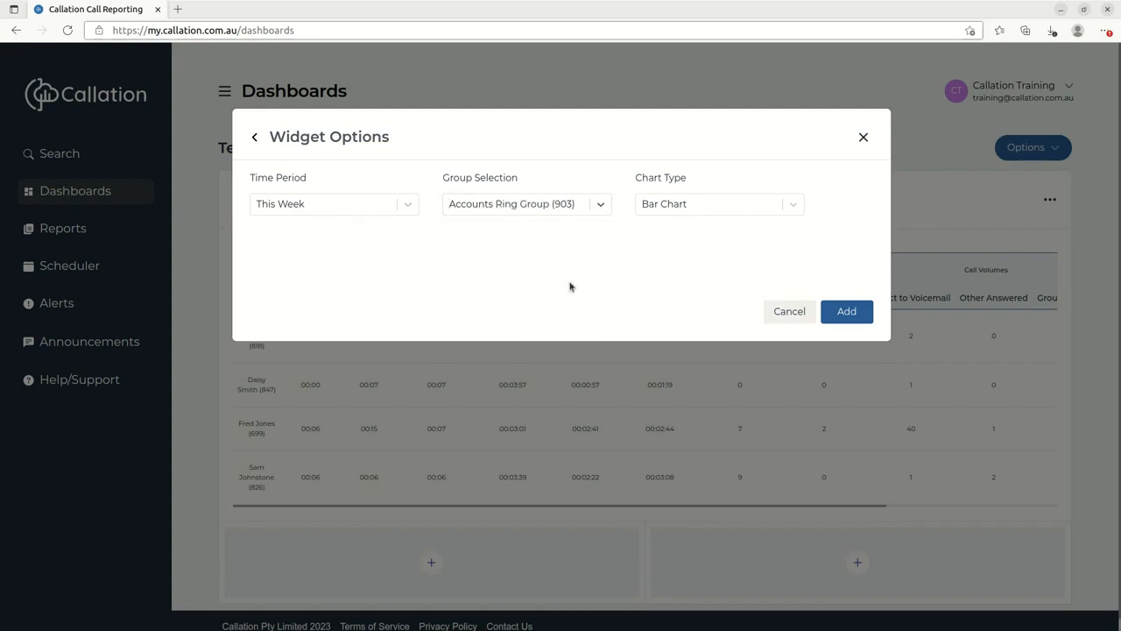
click(723, 211)
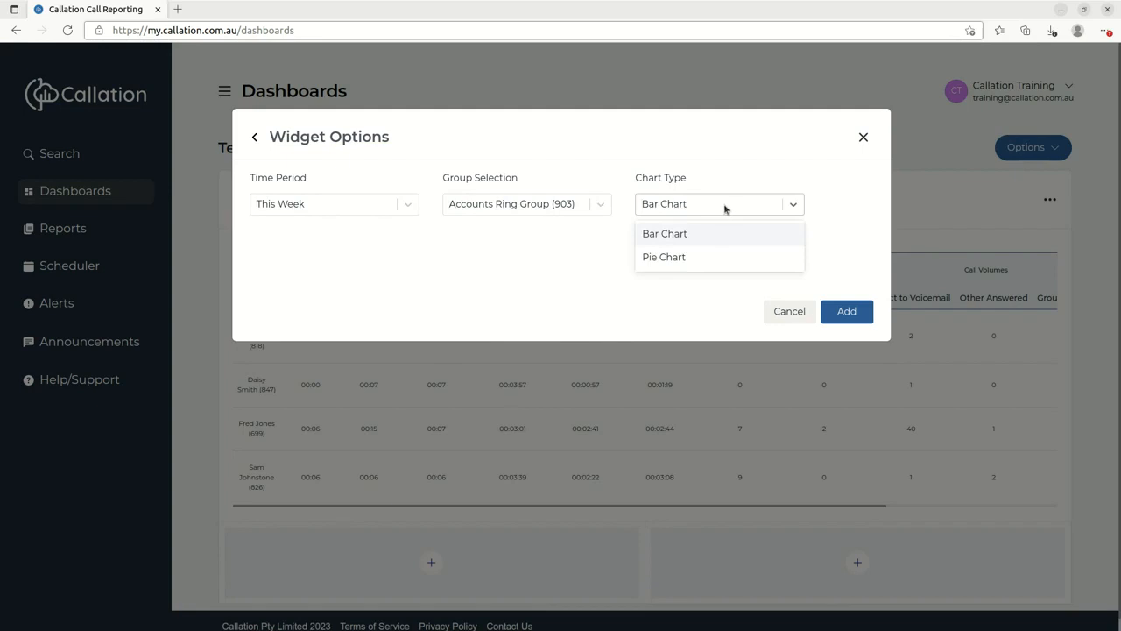
click(695, 258)
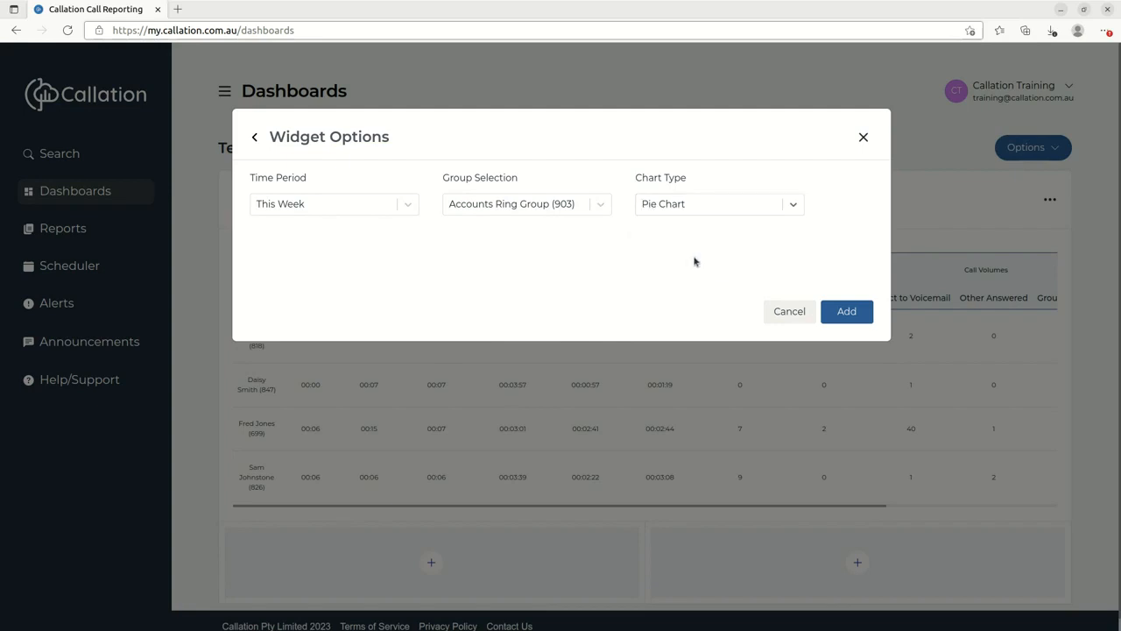
click(848, 313)
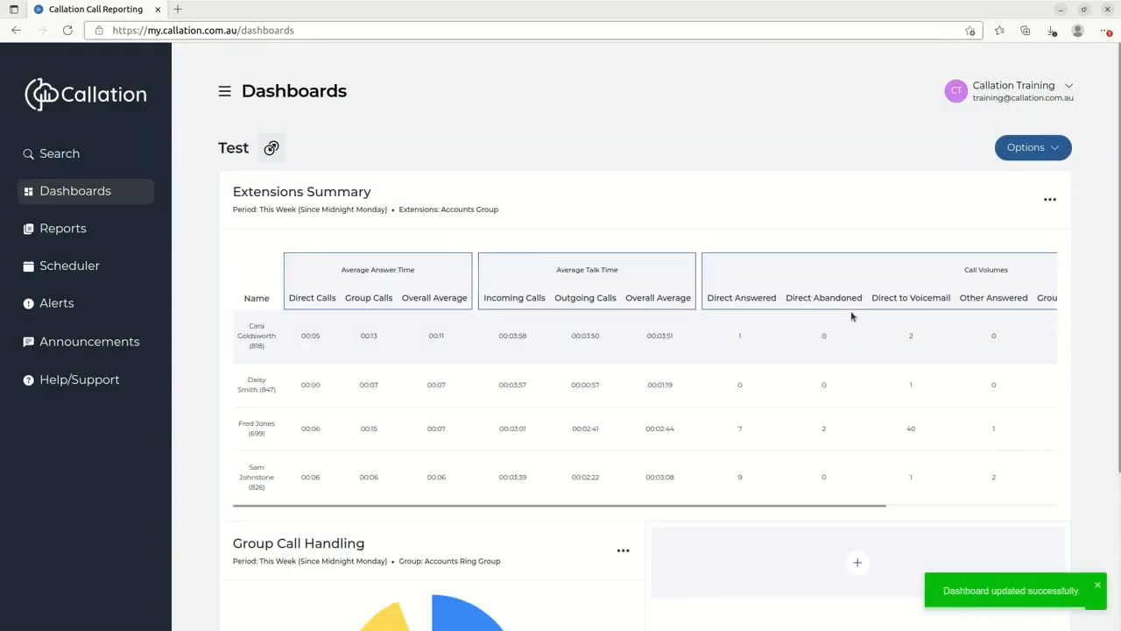
- Add a Trunk Utilization widget with its default options to the empty slot beside Group Call Handling
scroll(852, 316, down, 2)
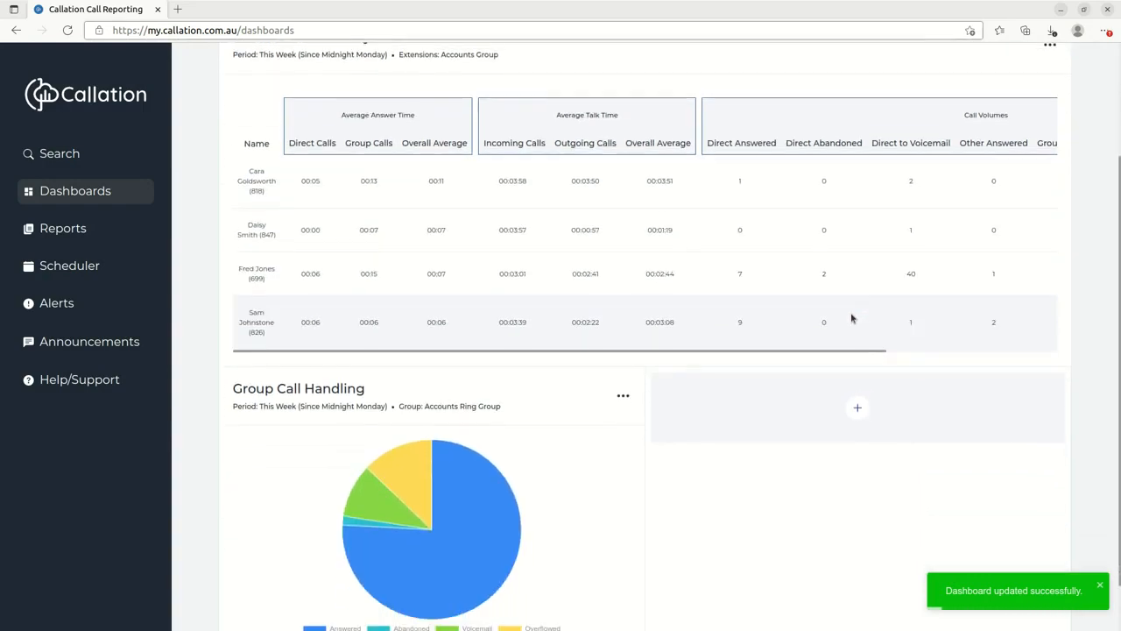
scroll(852, 318, down, 1)
click(858, 345)
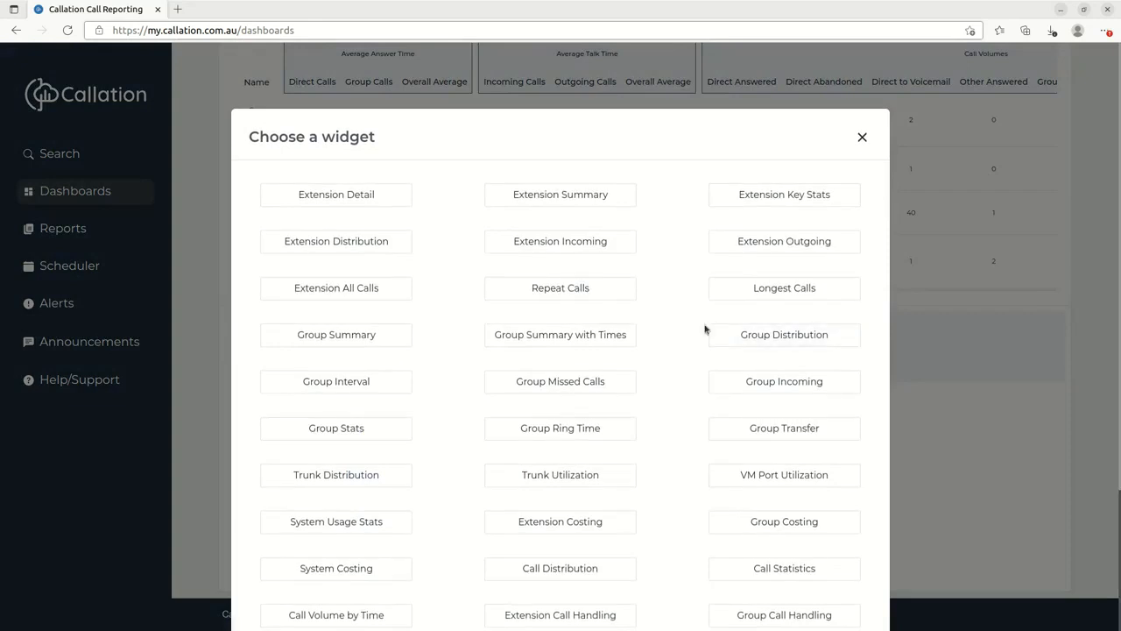
click(558, 476)
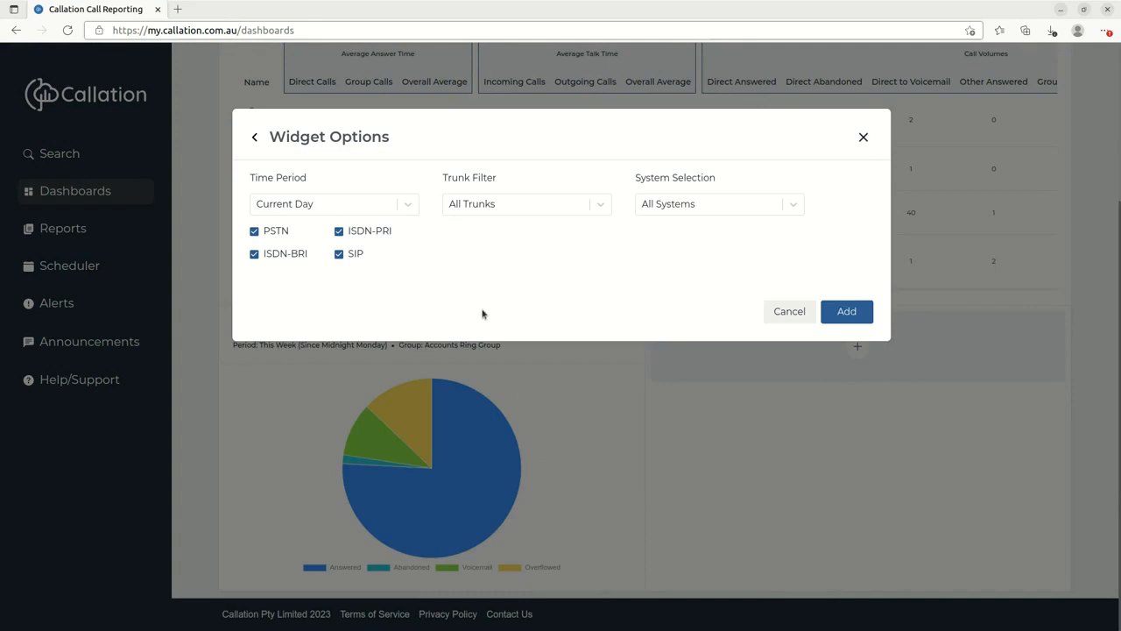
click(852, 313)
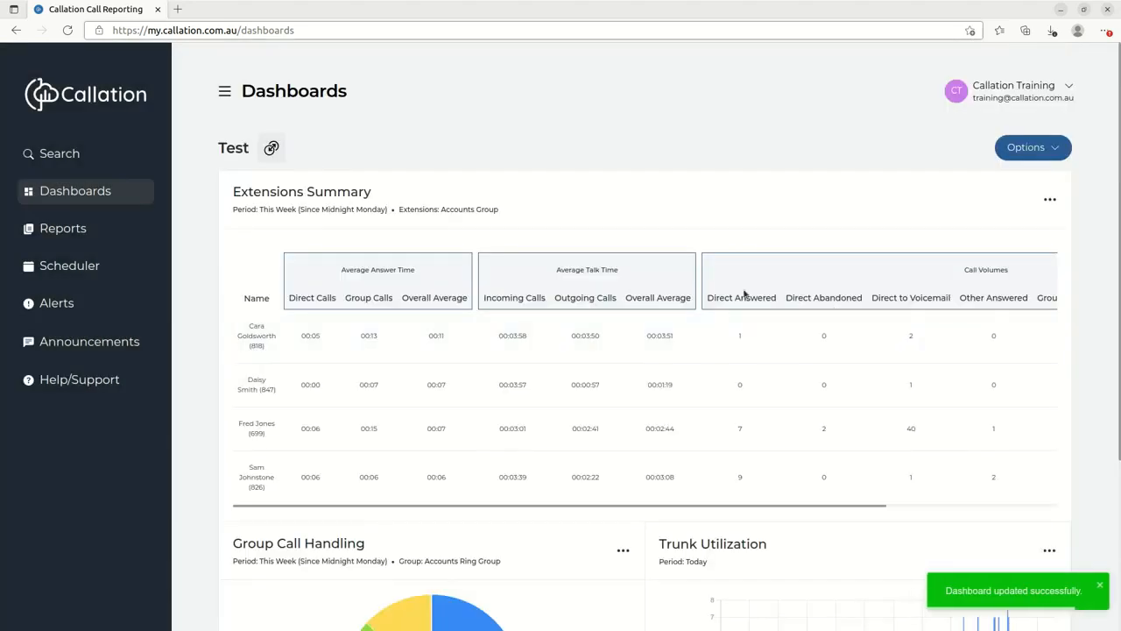
- Toggle the Voicemail category off and back on in the Group Call Handling pie chart
scroll(706, 328, down, 5)
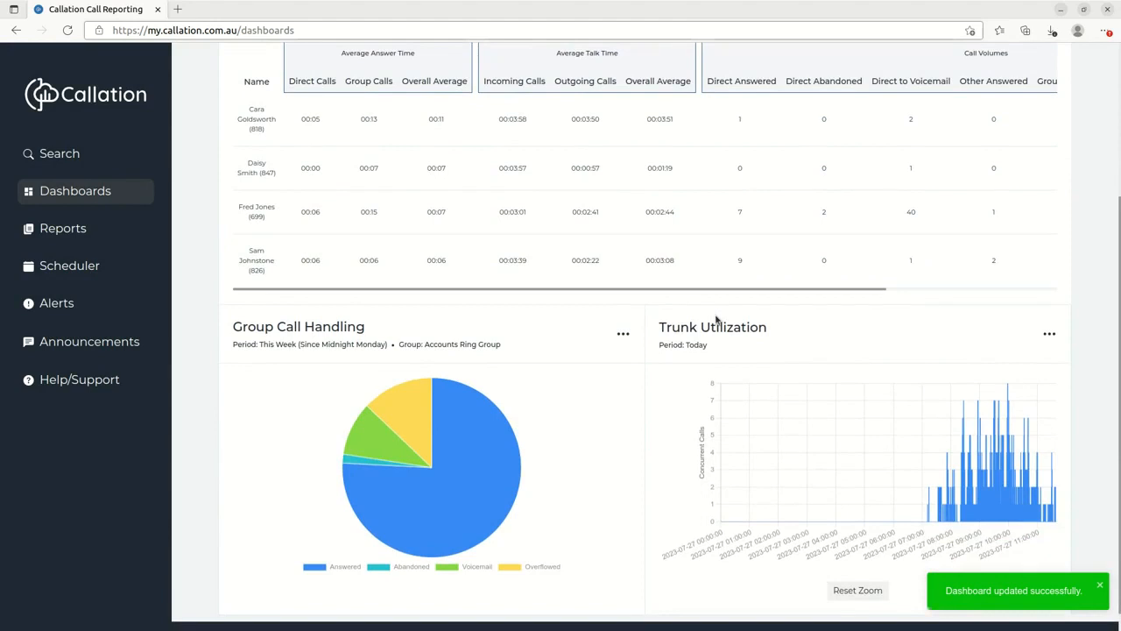
scroll(717, 321, down, 1)
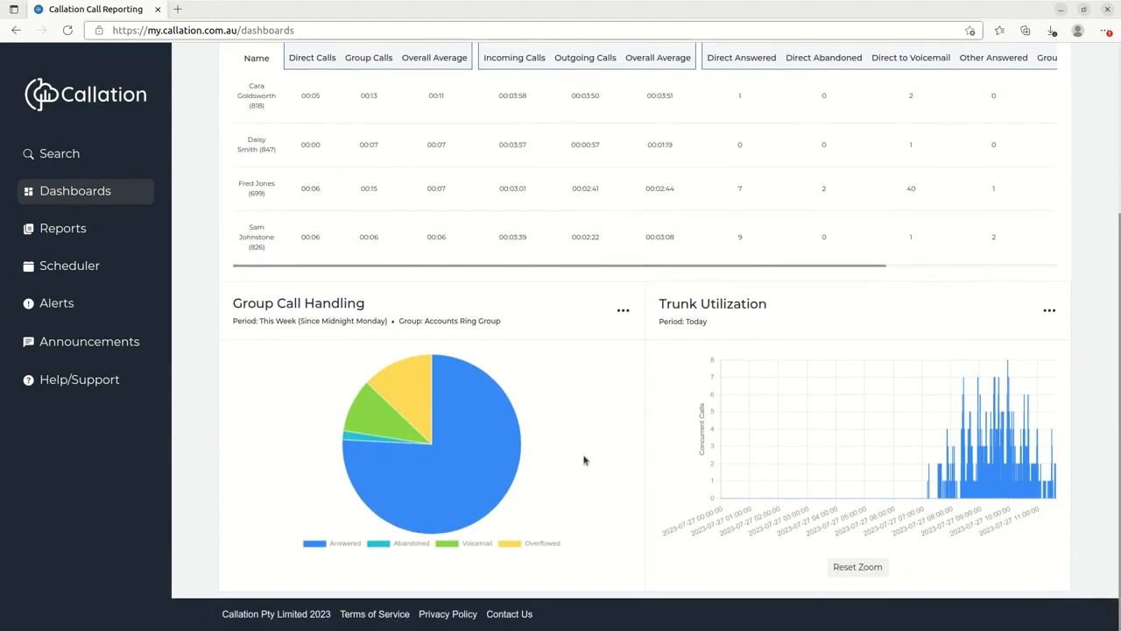
click(450, 548)
click(448, 549)
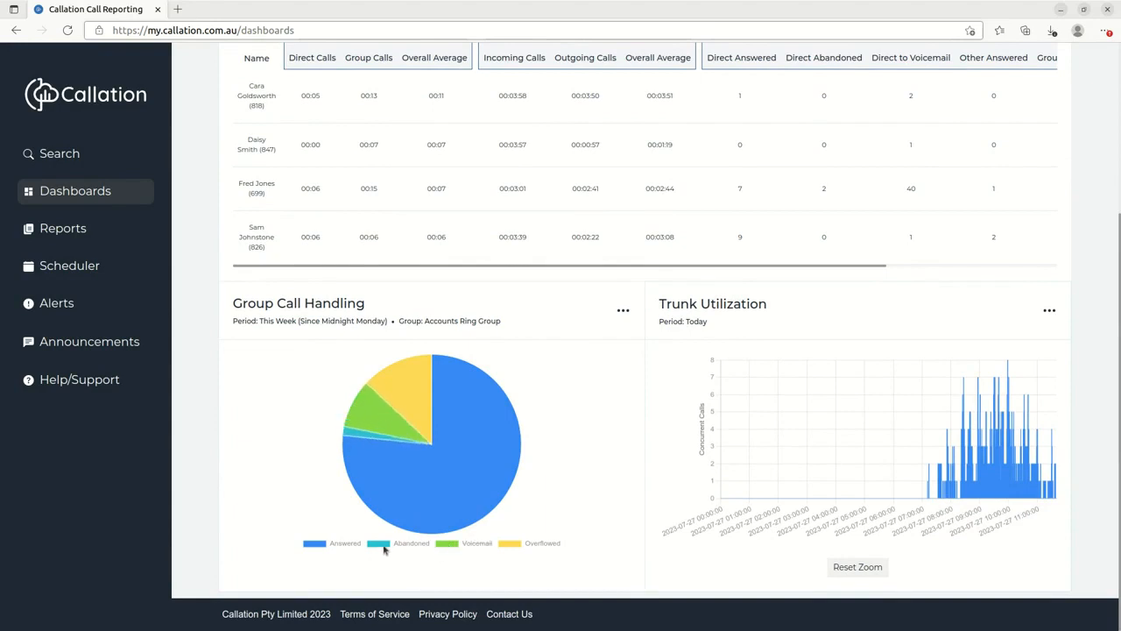
- Toggle the Abandoned and Answered categories off and back on in the Group Call Handling pie chart
click(383, 548)
click(383, 548)
click(335, 546)
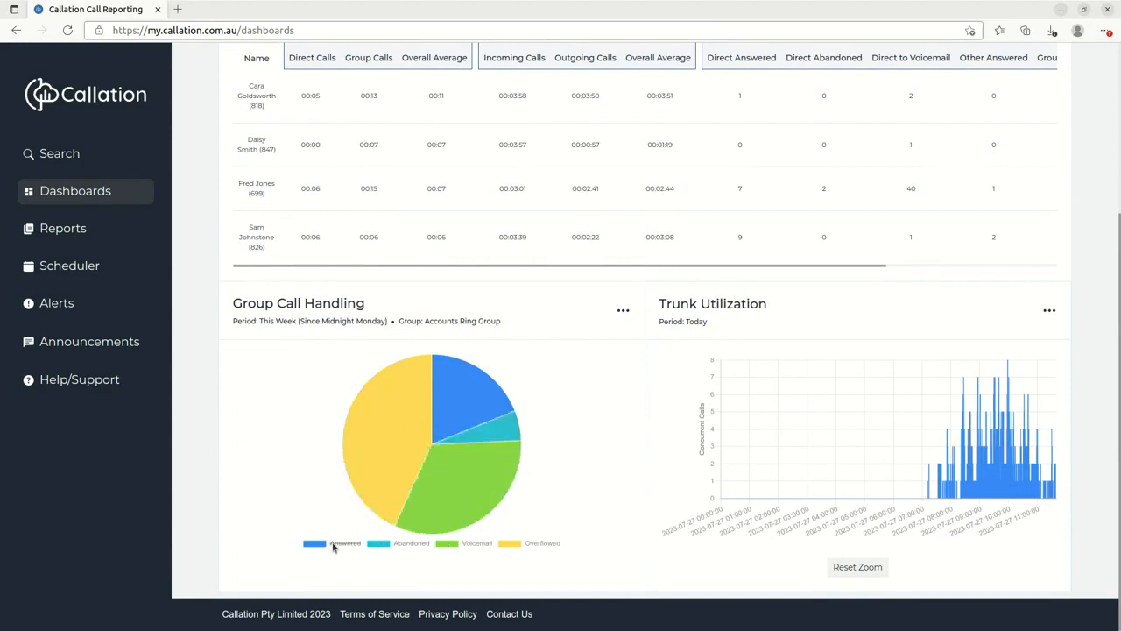
click(333, 546)
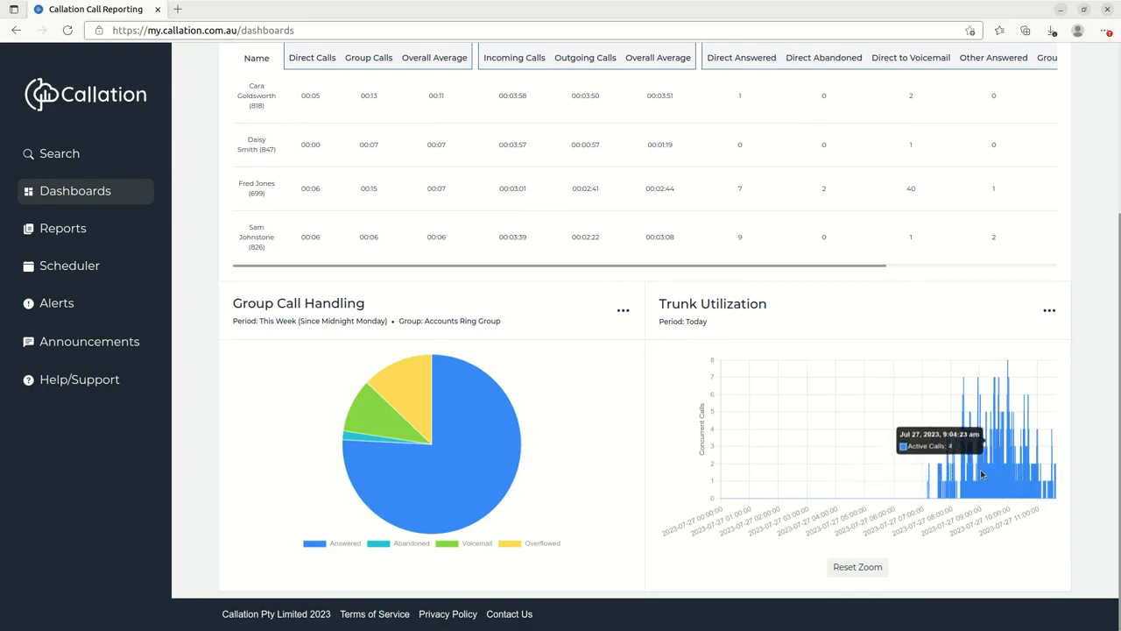
- Zoom in on the morning activity in the Trunk Utilization chart, pan along its timeline, and reset the zoom
scroll(989, 474, up, 1)
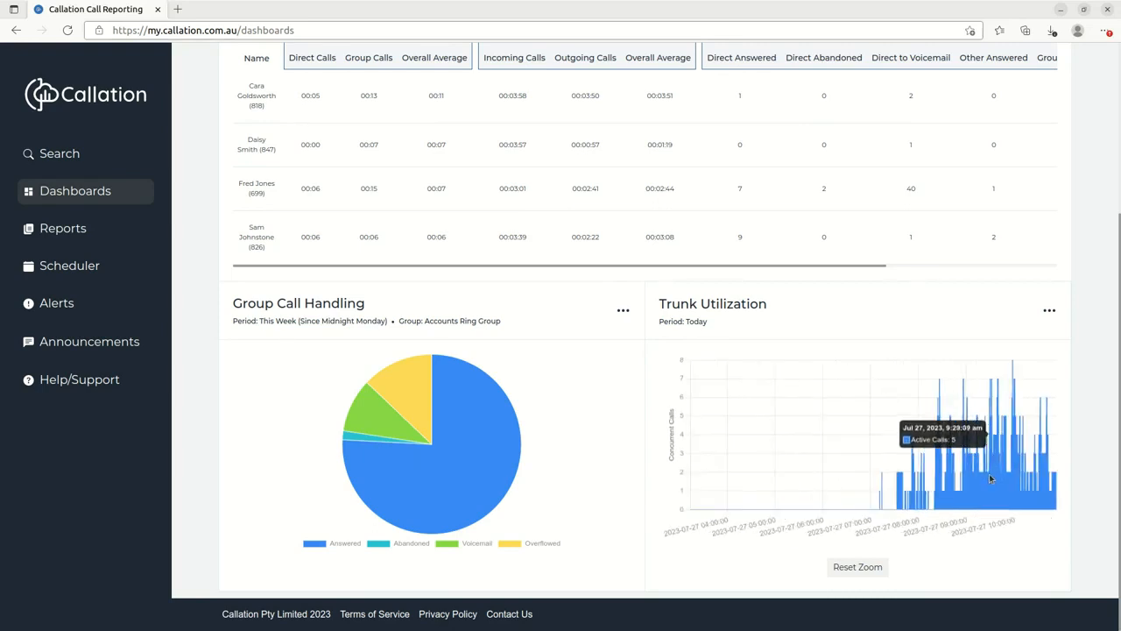
scroll(989, 474, up, 1)
drag(937, 481, 1020, 480)
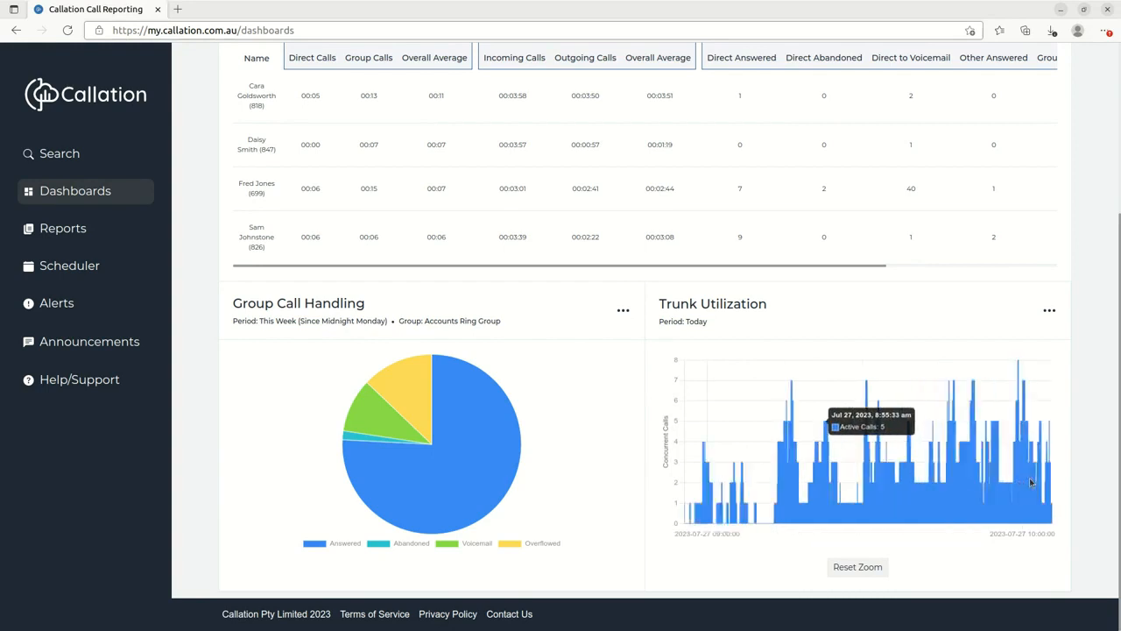
click(862, 569)
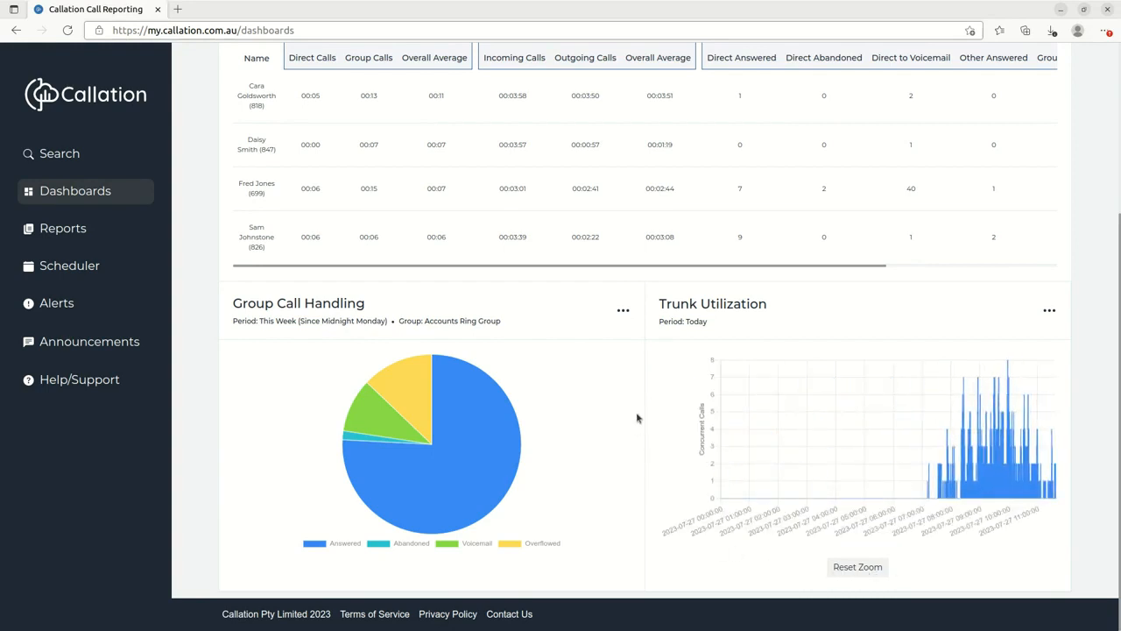
- Change the Group Call Handling widget's chart type to Bar Chart and save the widget options
click(623, 313)
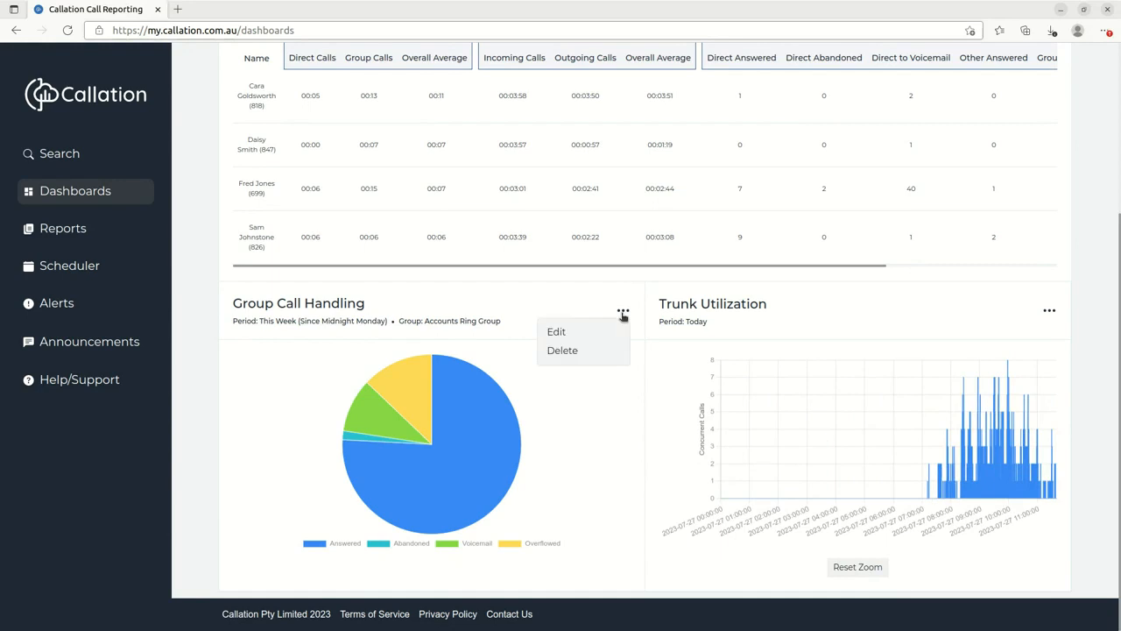
click(580, 338)
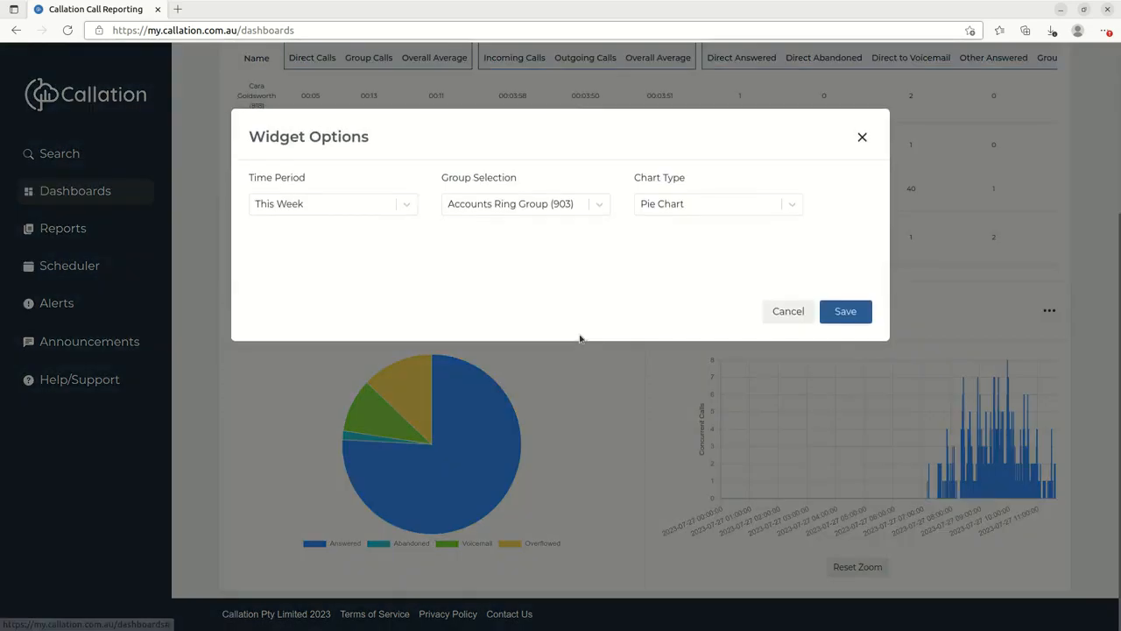
click(675, 207)
click(670, 235)
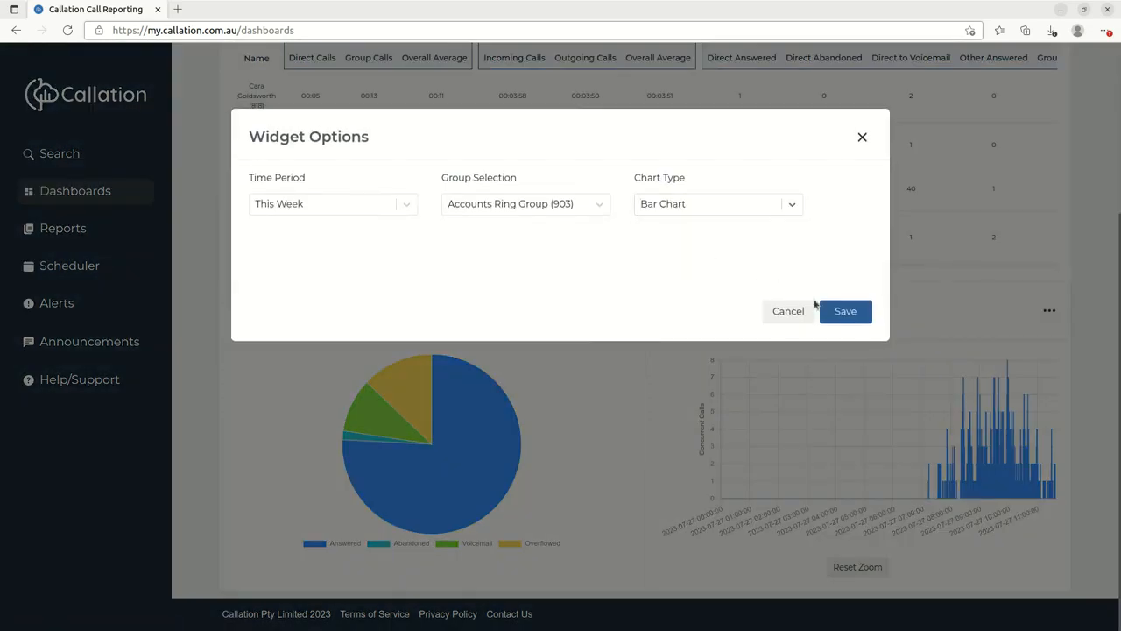
click(845, 311)
scroll(663, 377, down, 2)
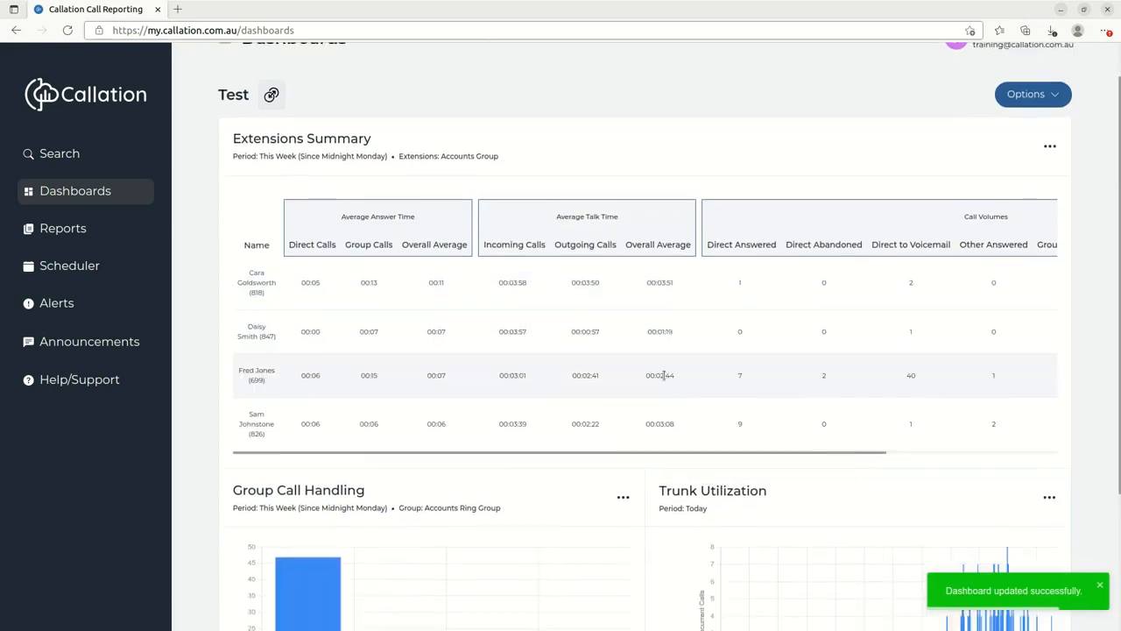
scroll(662, 403, down, 1)
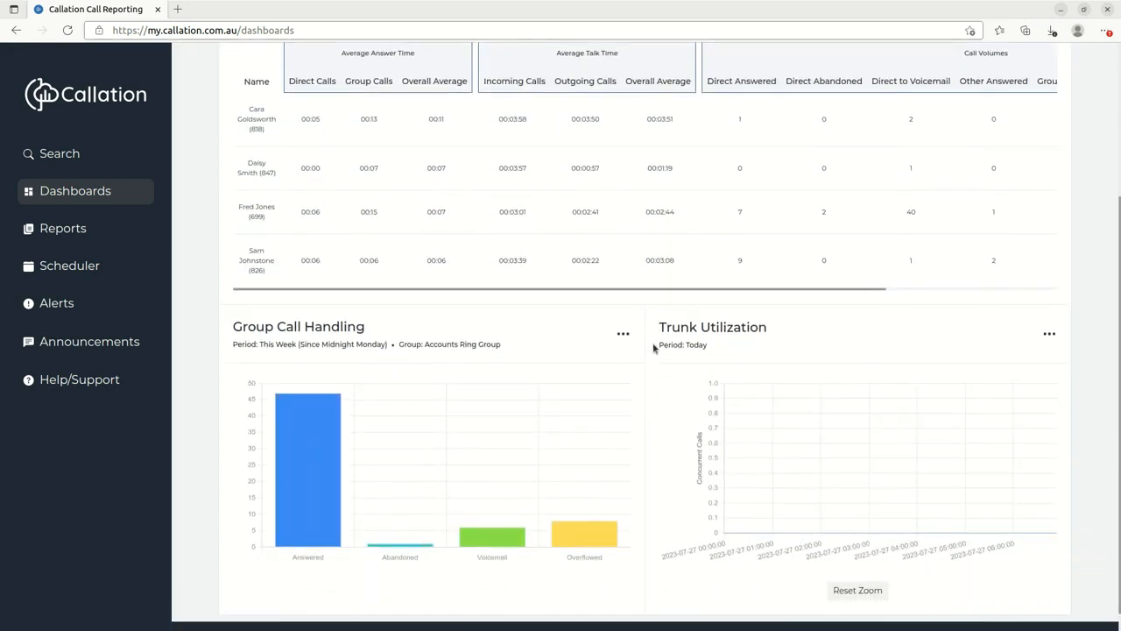
- View the clone options for the Test dashboard and close them without cloning
scroll(661, 359, up, 3)
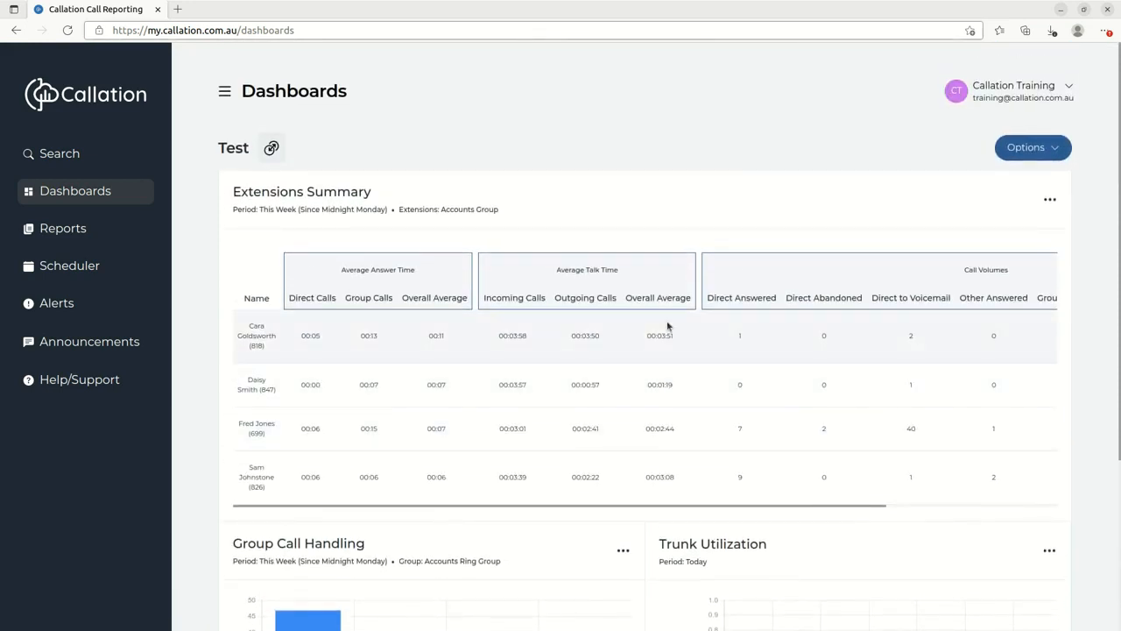
click(1056, 151)
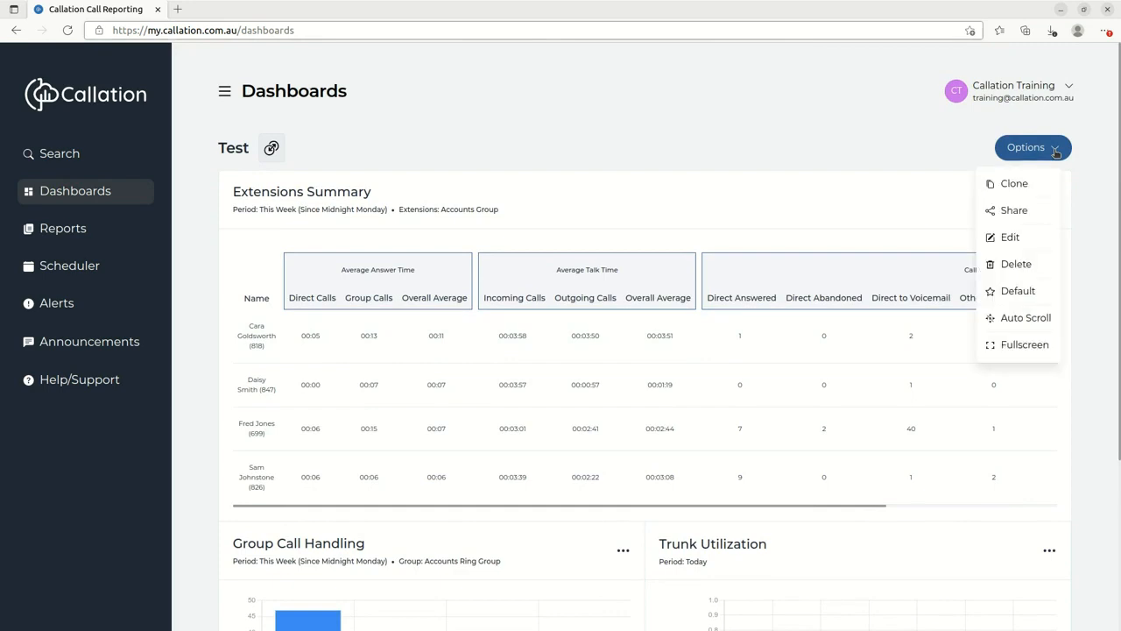
click(1005, 191)
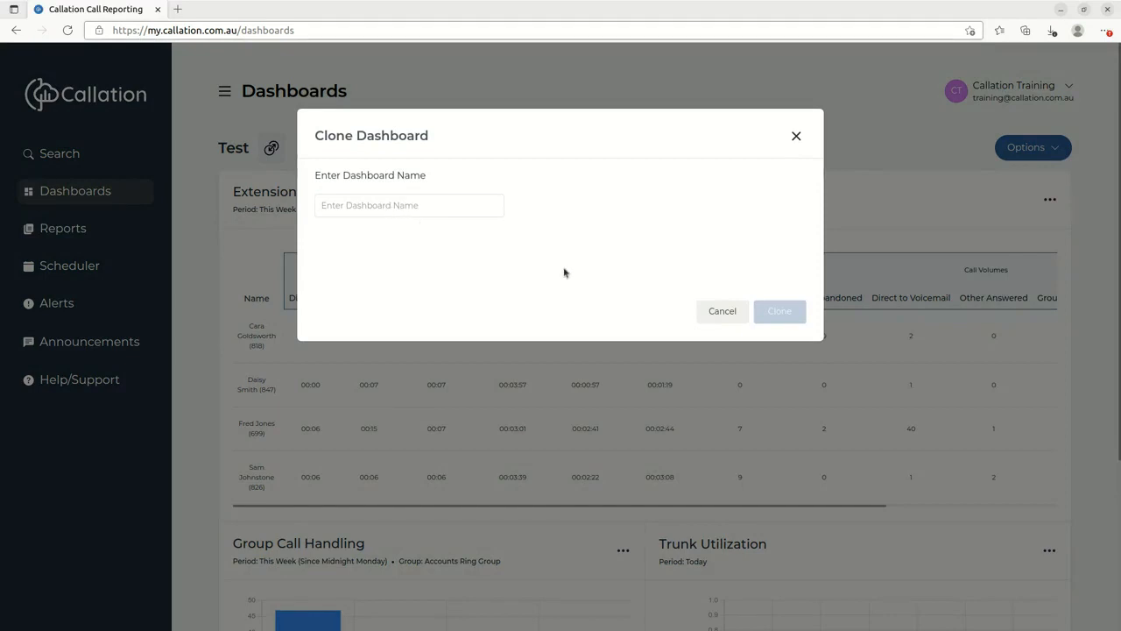
click(714, 311)
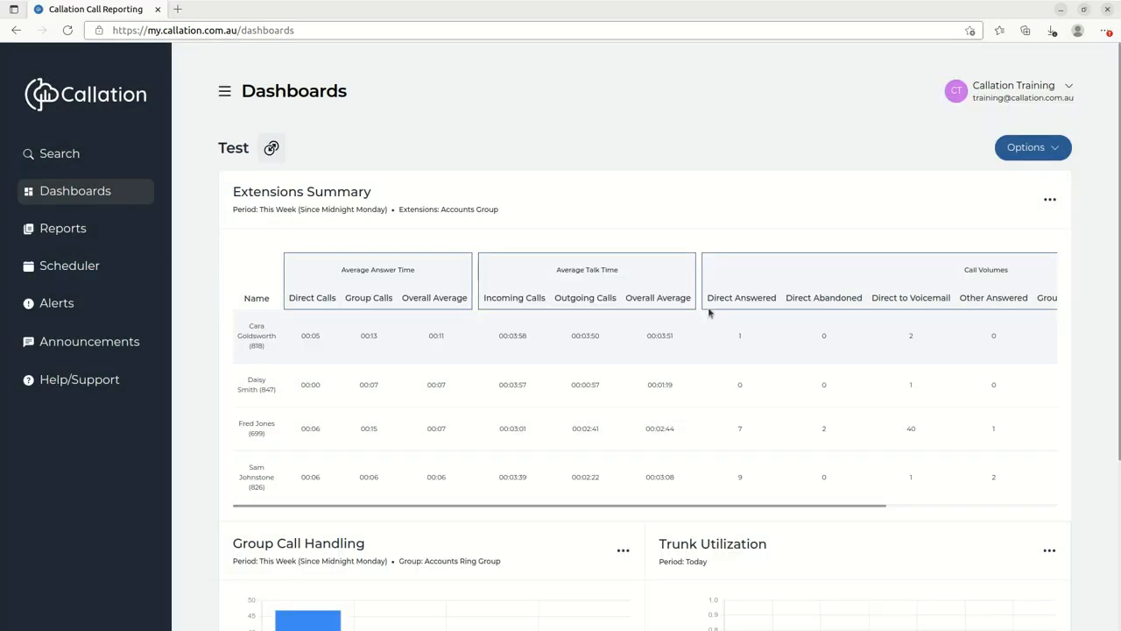
- Copy the Test dashboard's share link and close the sharing options without saving
click(1058, 149)
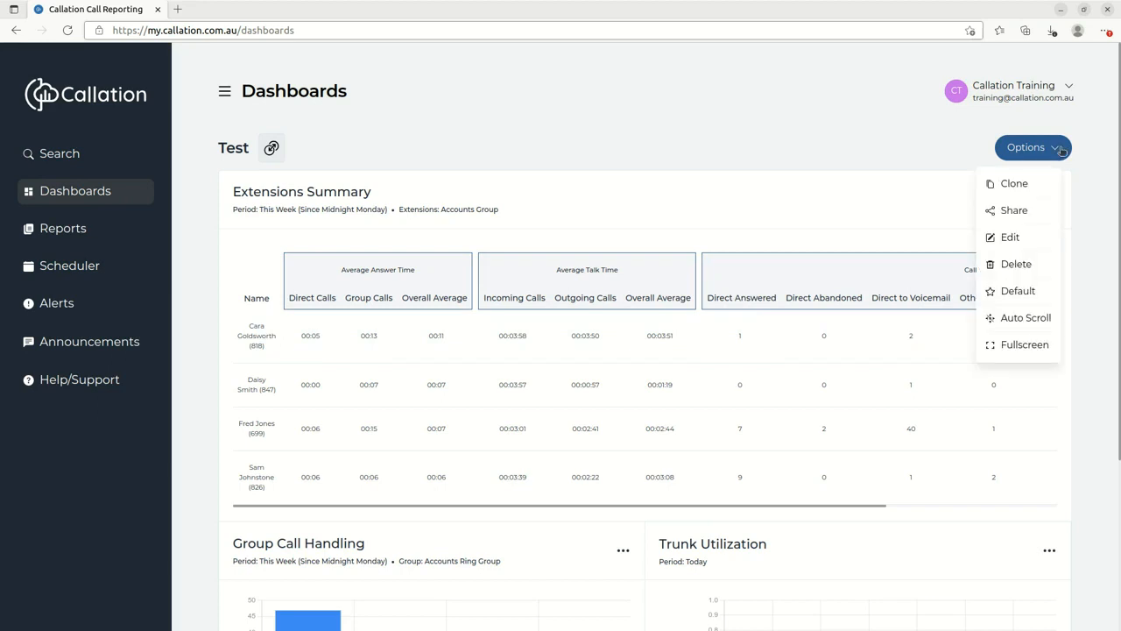
click(1015, 212)
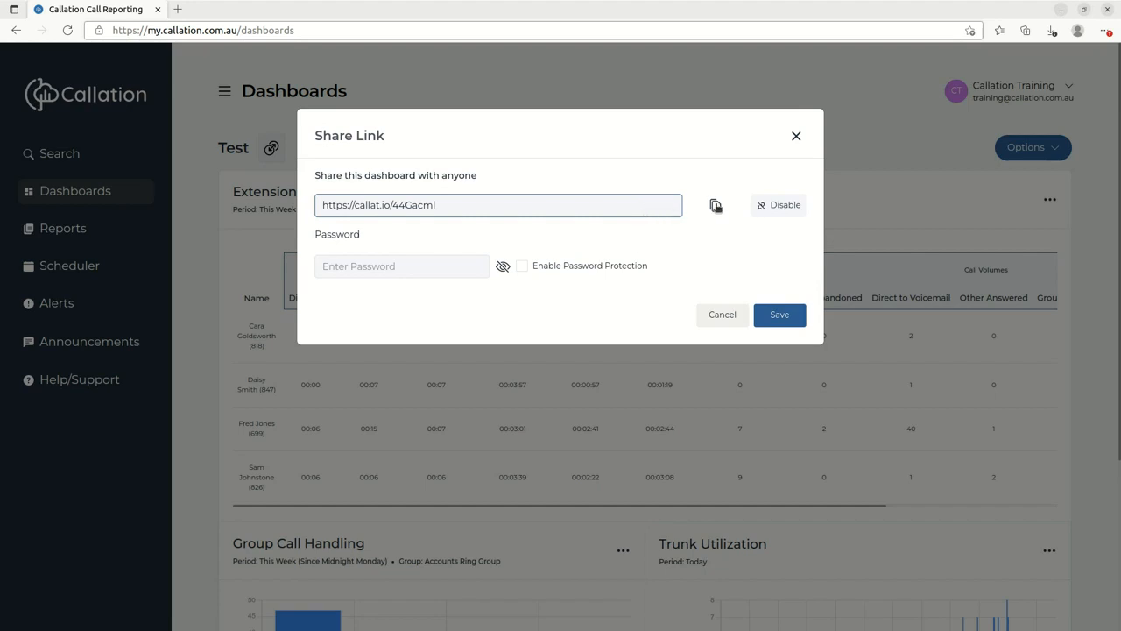
click(716, 205)
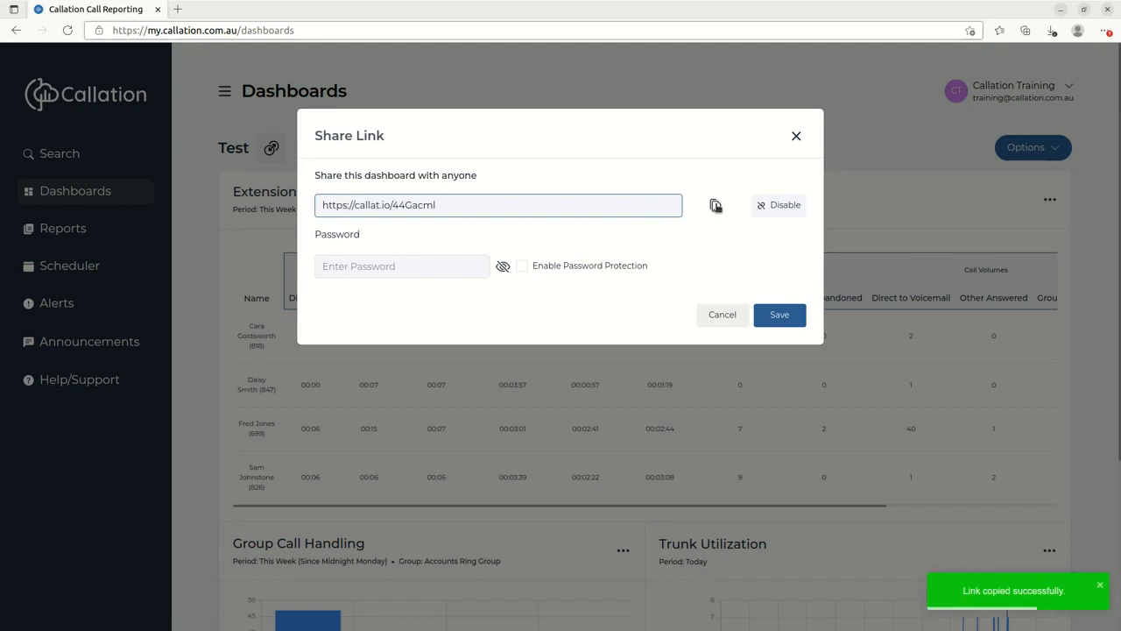
click(776, 210)
click(776, 209)
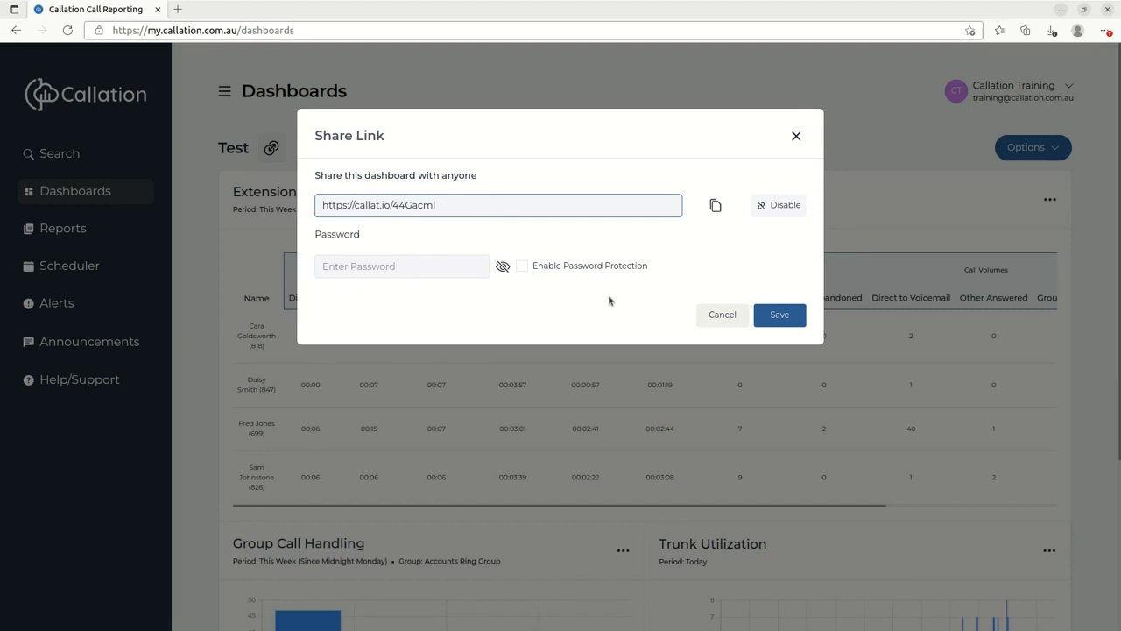
click(710, 319)
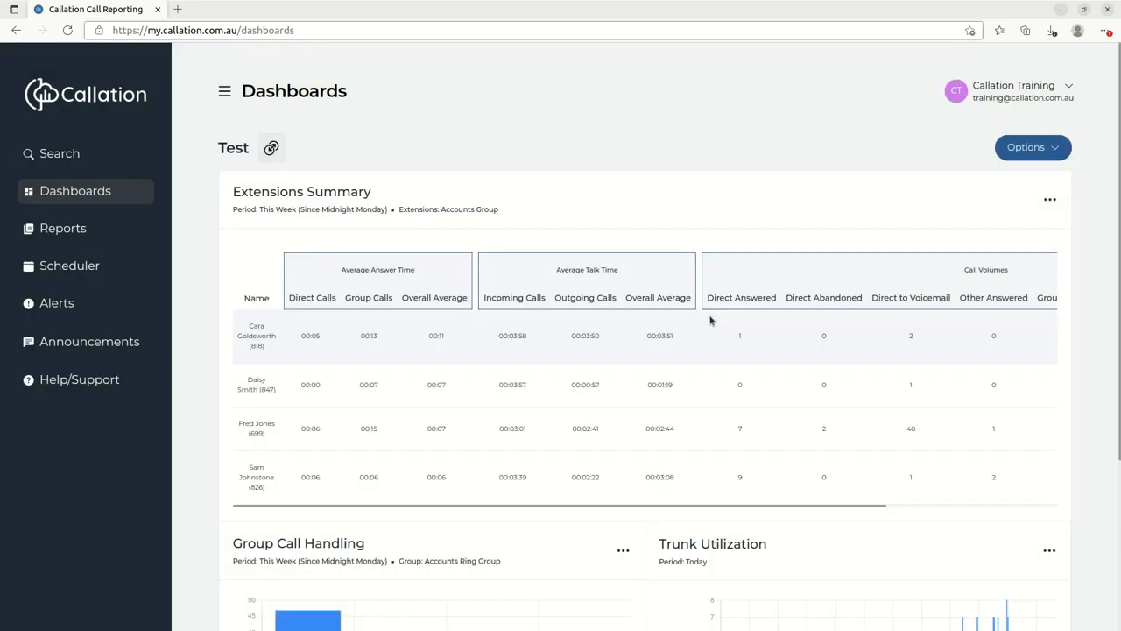
- Put the Test dashboard into edit mode and rename it Test Dashboard
click(1036, 152)
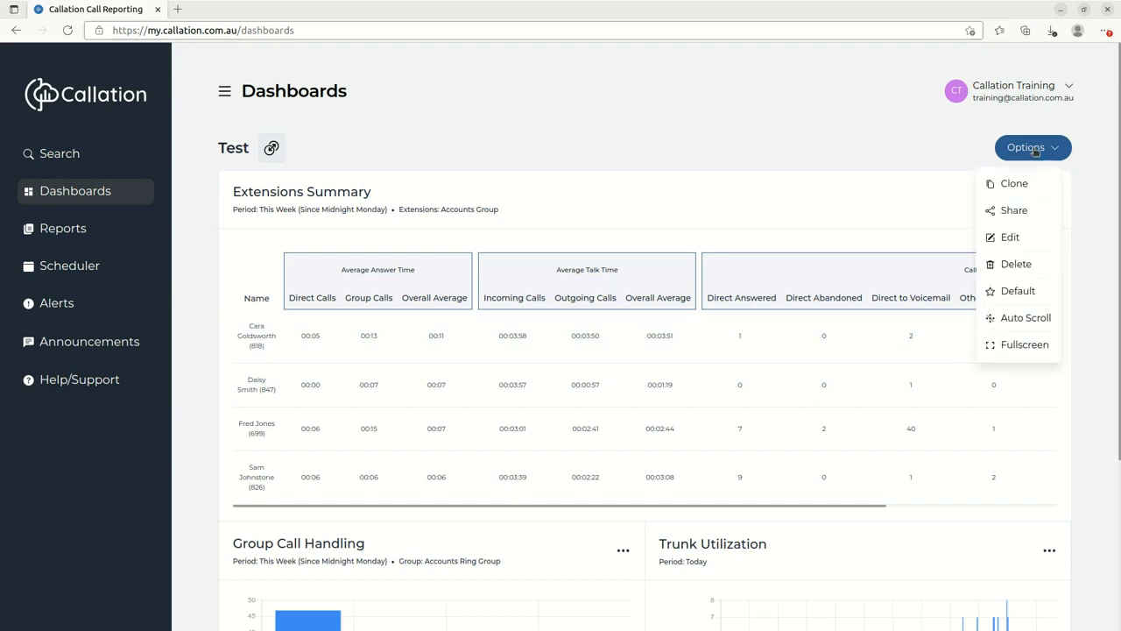
click(1027, 240)
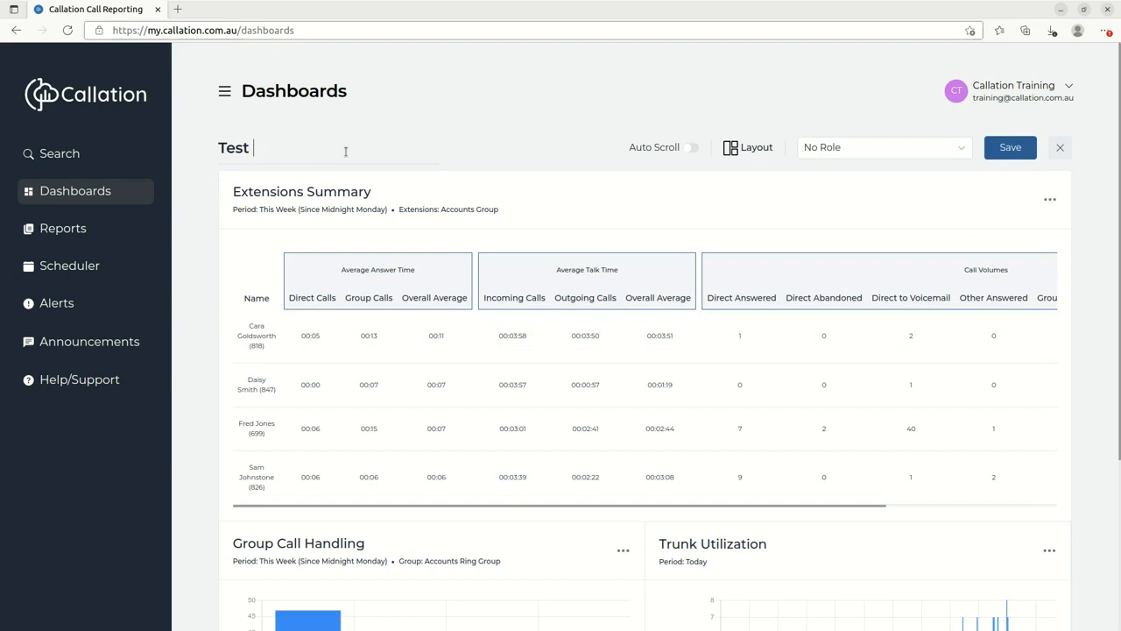
text(Dashboard)
- Change the dashboard layout to three full-width stacked rows and save the dashboard
click(744, 152)
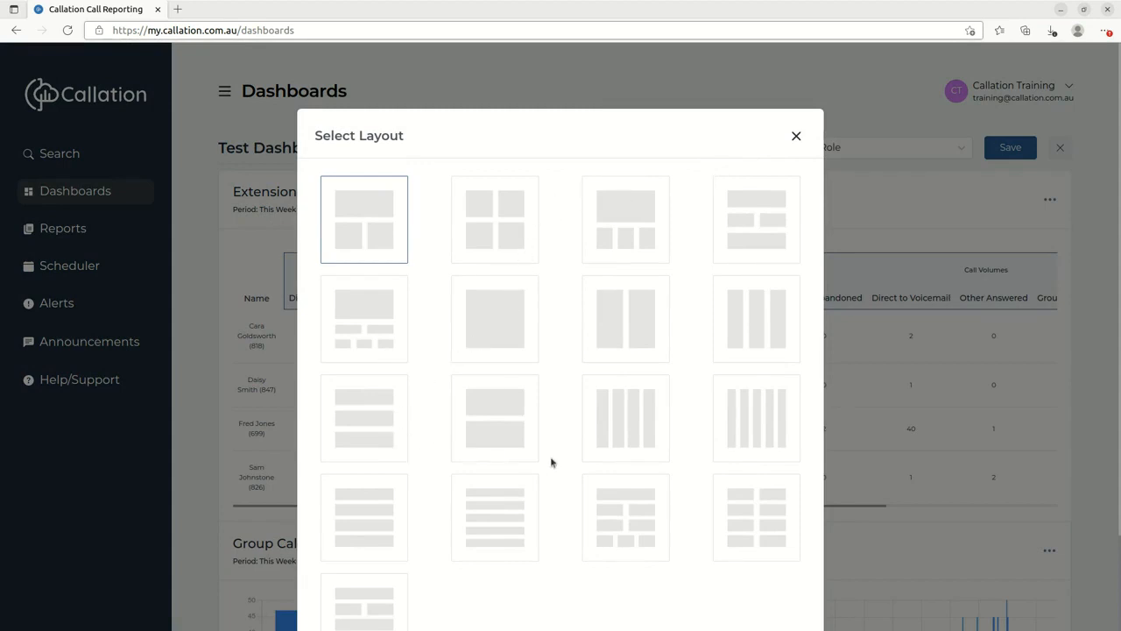
click(365, 408)
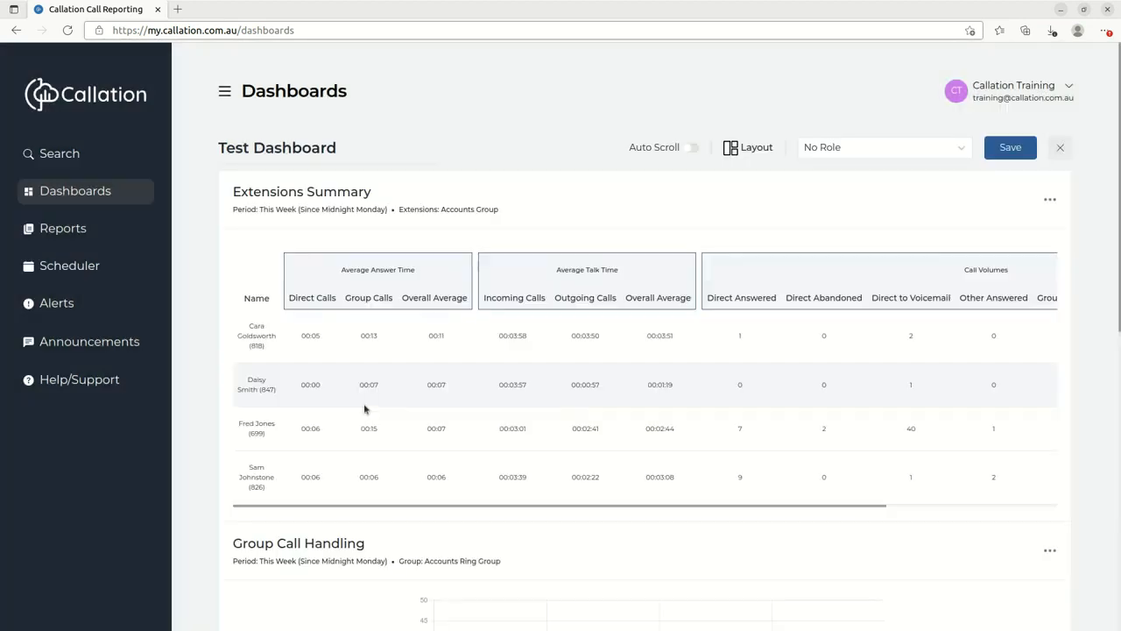
scroll(210, 278, down, 2)
scroll(210, 279, down, 4)
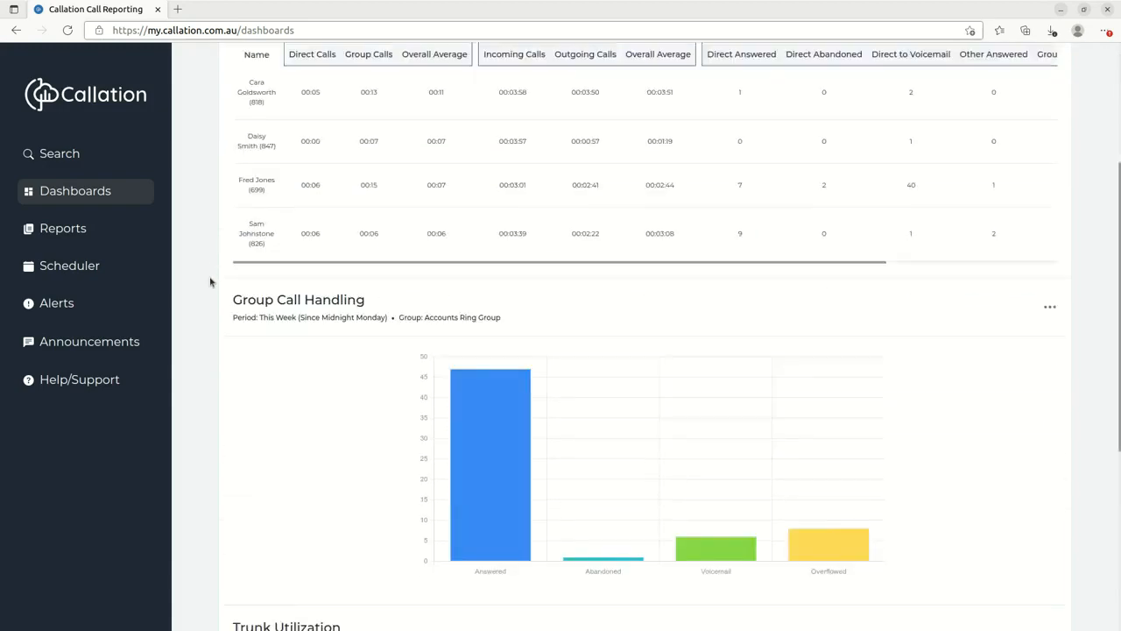
scroll(214, 292, up, 4)
scroll(214, 292, up, 2)
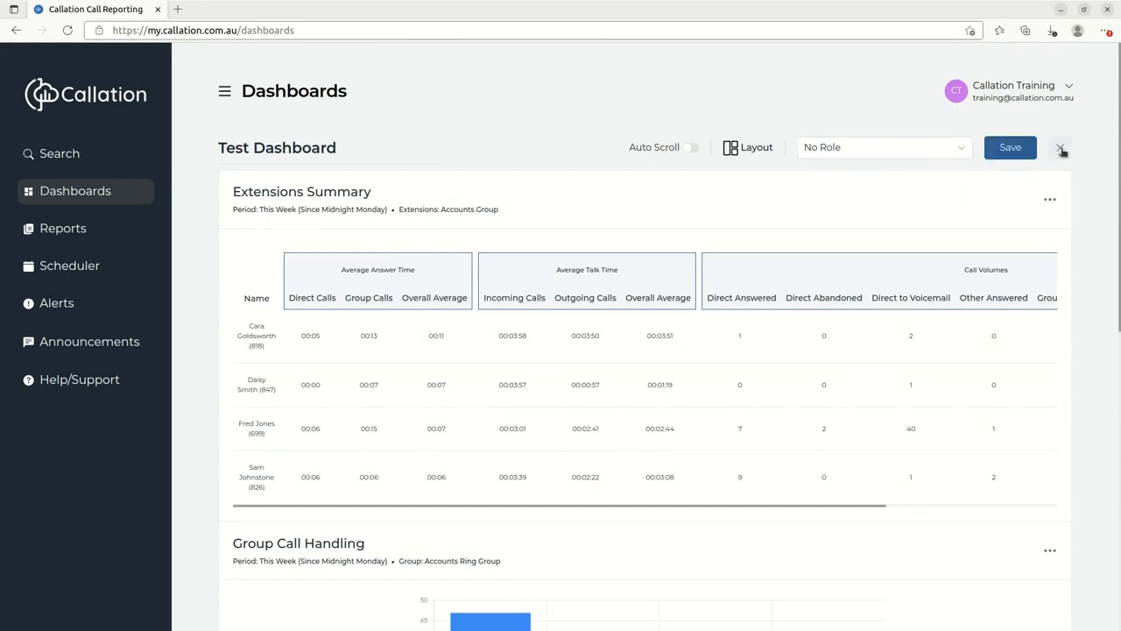
click(1014, 149)
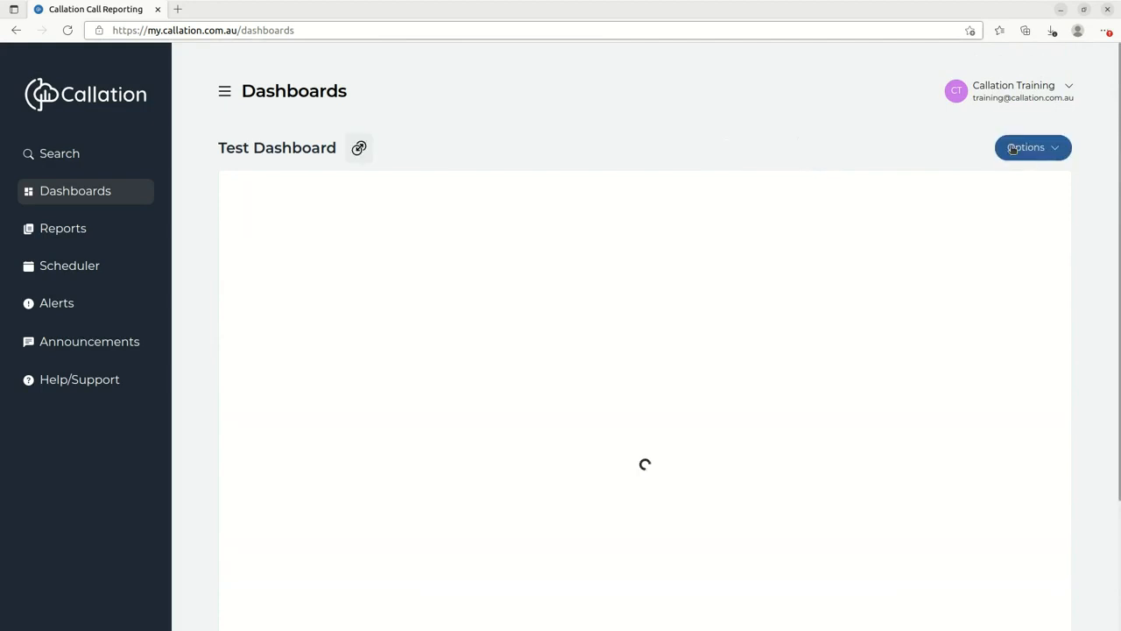
scroll(679, 158, down, 2)
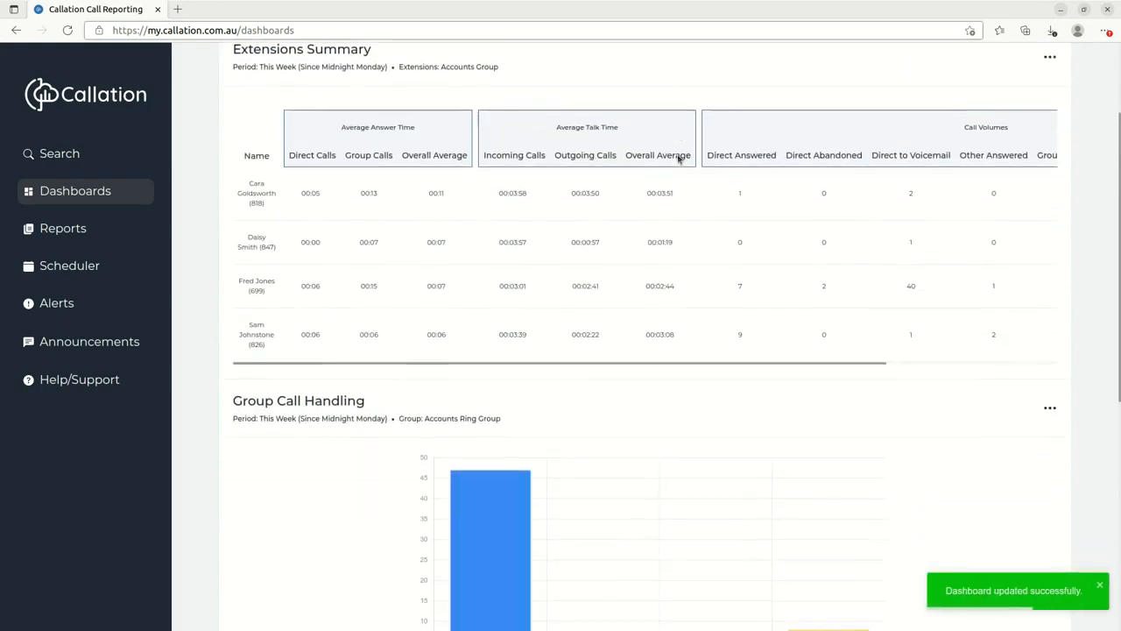
scroll(679, 158, up, 2)
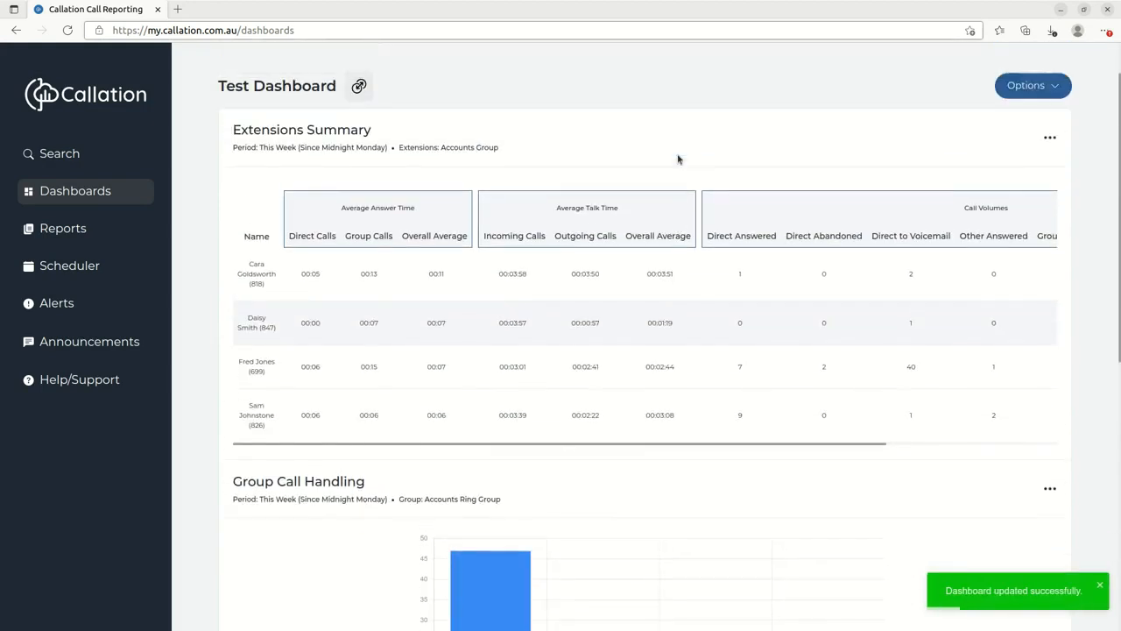
- Start Auto Scroll on the Test Dashboard, interrupt it, and return to the start of the dashboard
click(1050, 149)
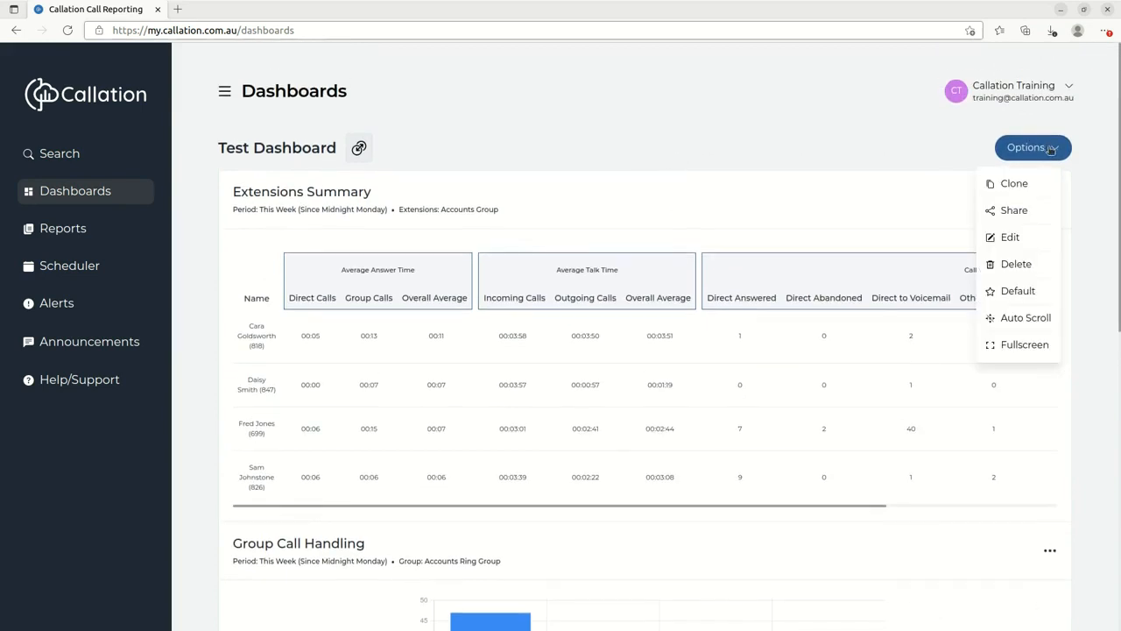
click(1027, 321)
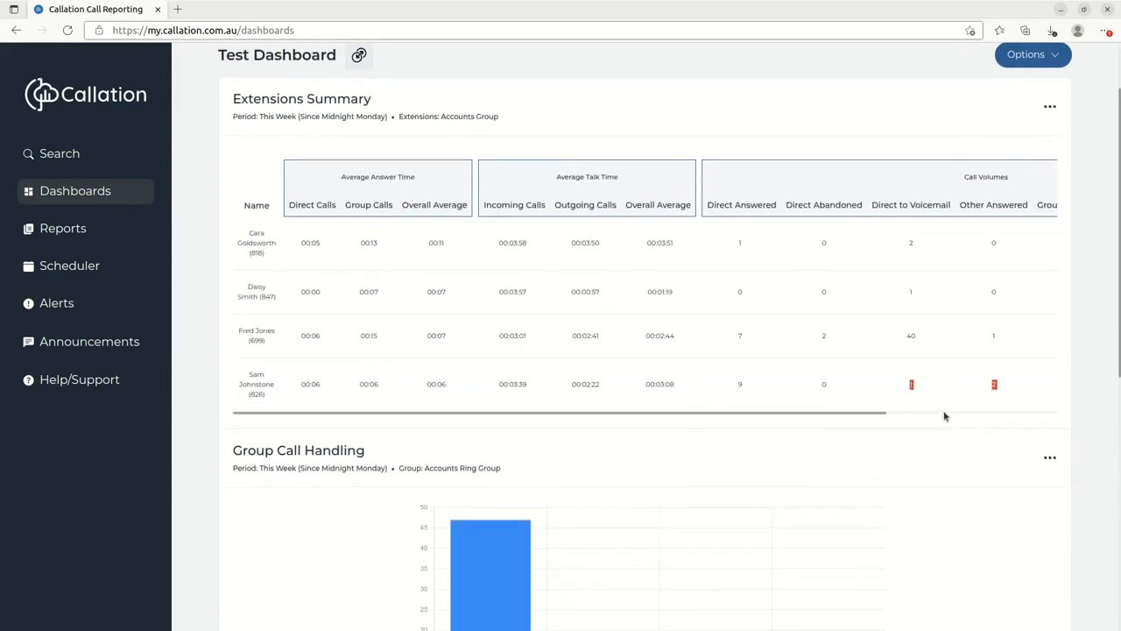
mouse_move(709, 418)
mouse_down()
mouse_move(908, 426)
mouse_move(709, 419)
mouse_up()
scroll(773, 162, up, 1)
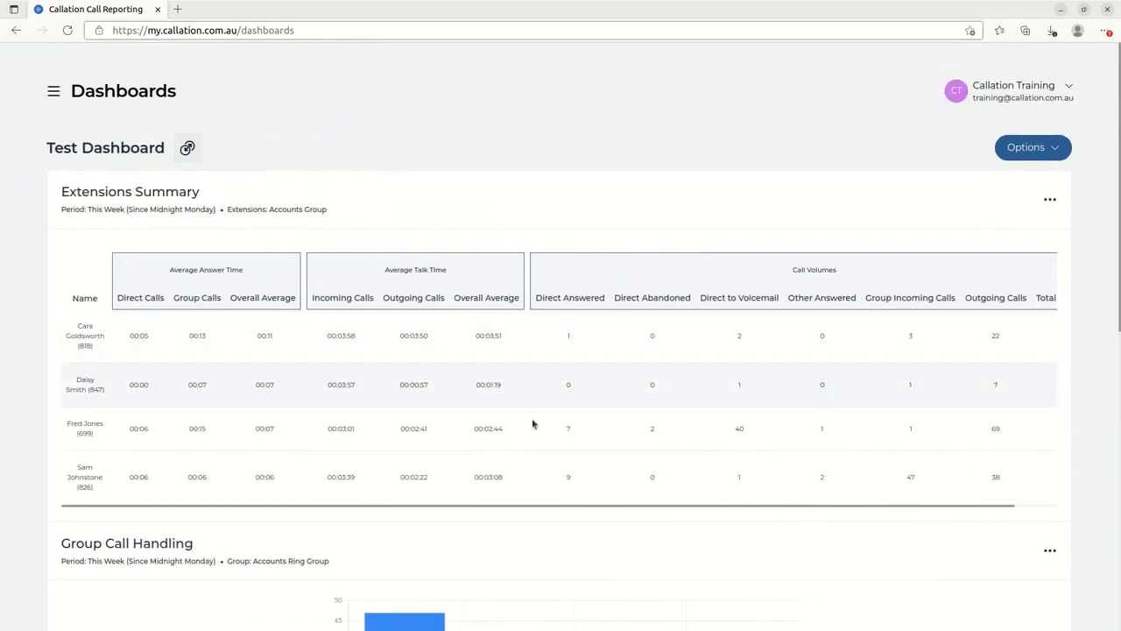
drag(539, 511, 491, 501)
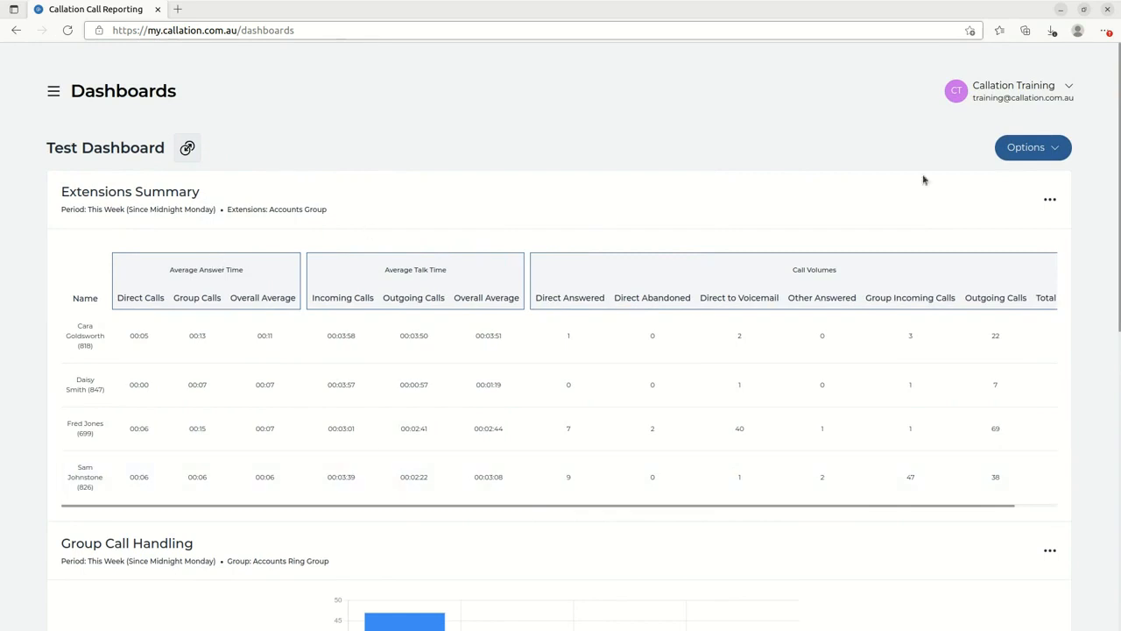
- Run Auto Scroll again with the dashboard at full width and return to the Extensions Summary table
click(1058, 163)
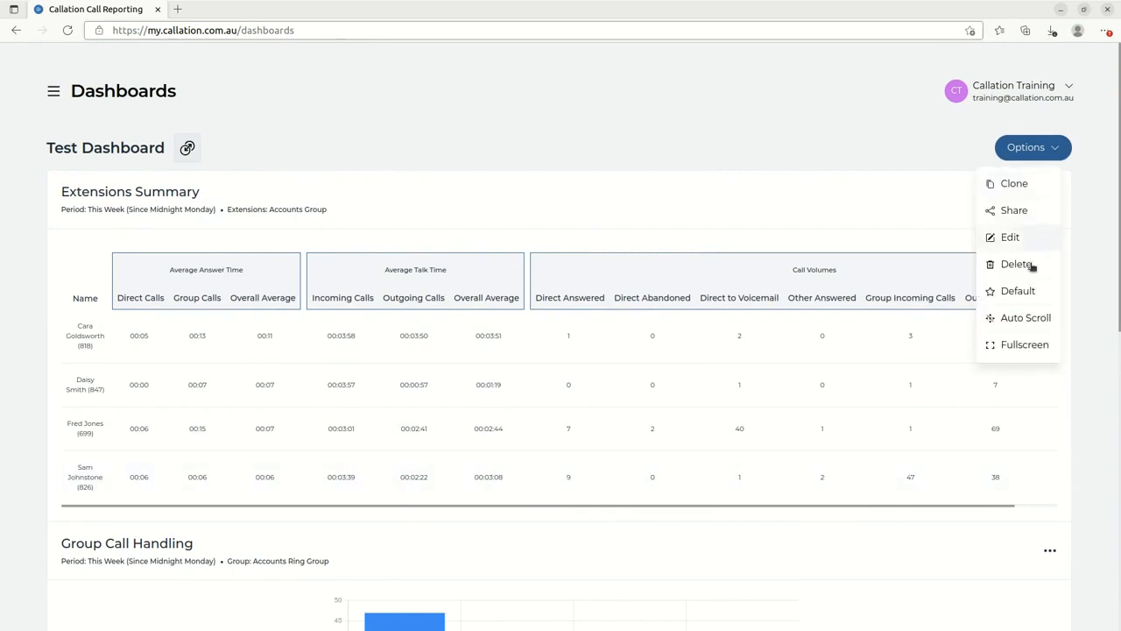
click(1025, 317)
click(780, 313)
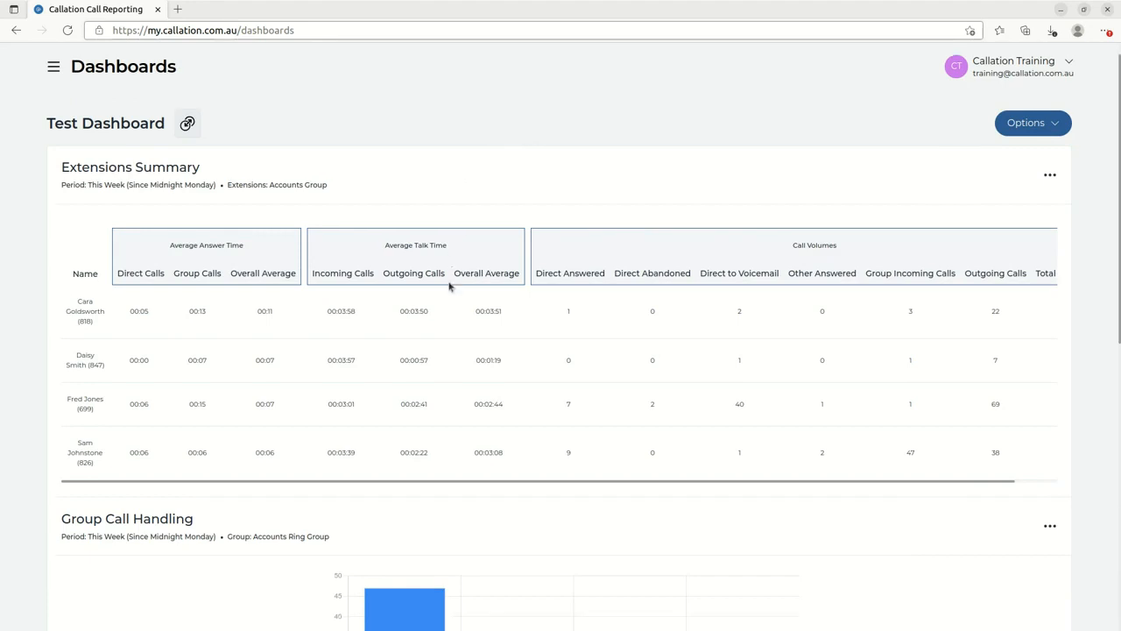
scroll(467, 195, up, 3)
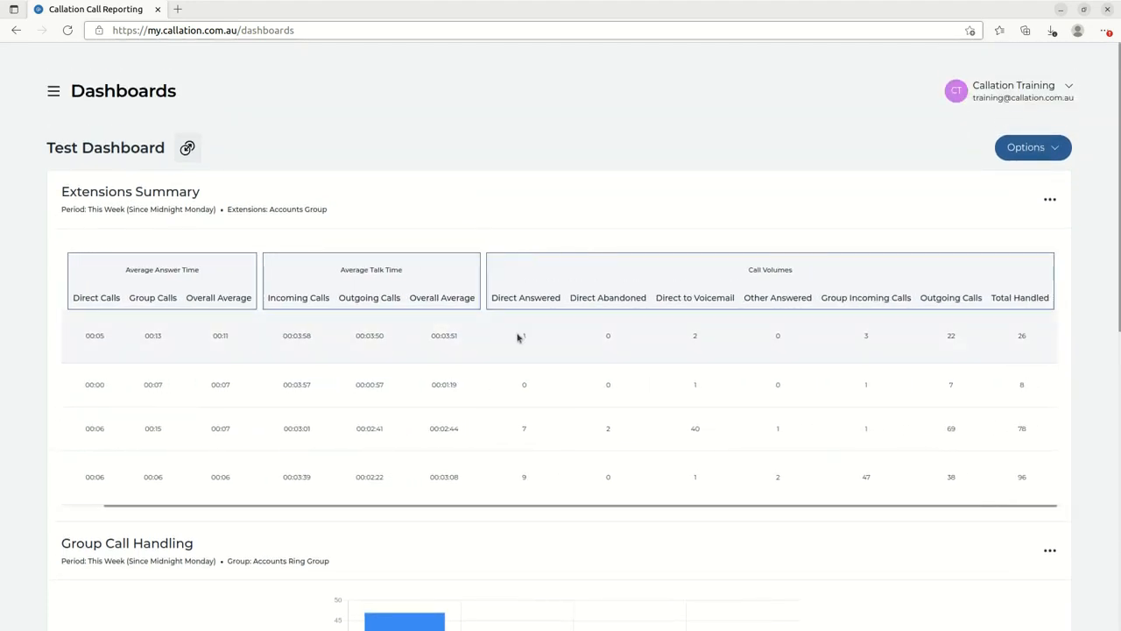
- Disable Auto Scroll for the Test Dashboard and save the change
scroll(508, 433, down, 2)
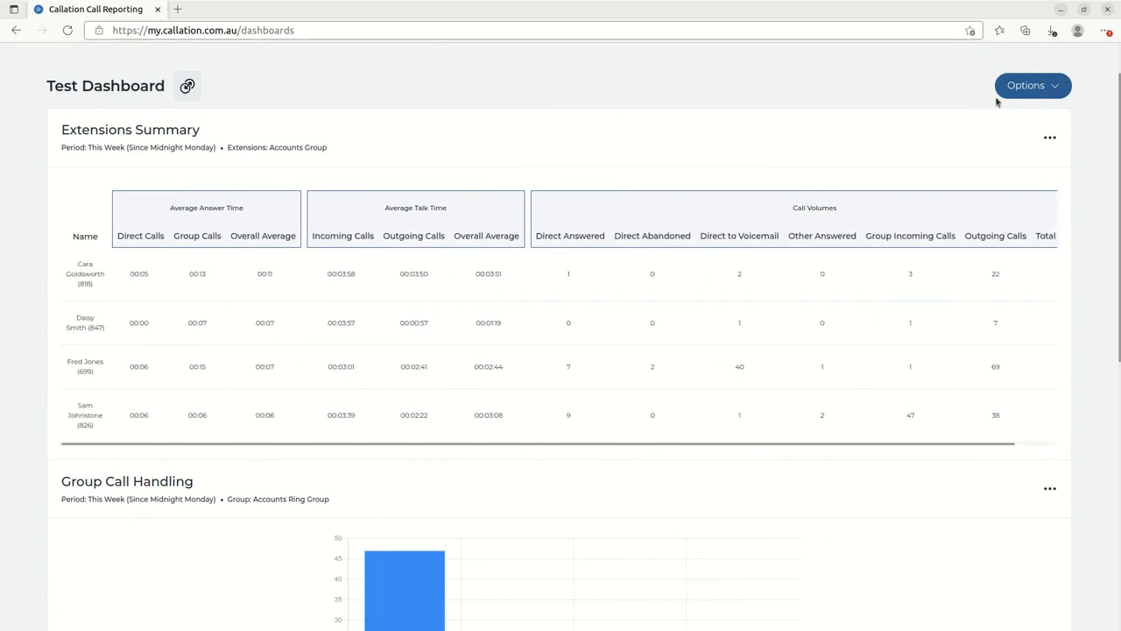
click(1037, 89)
click(1020, 255)
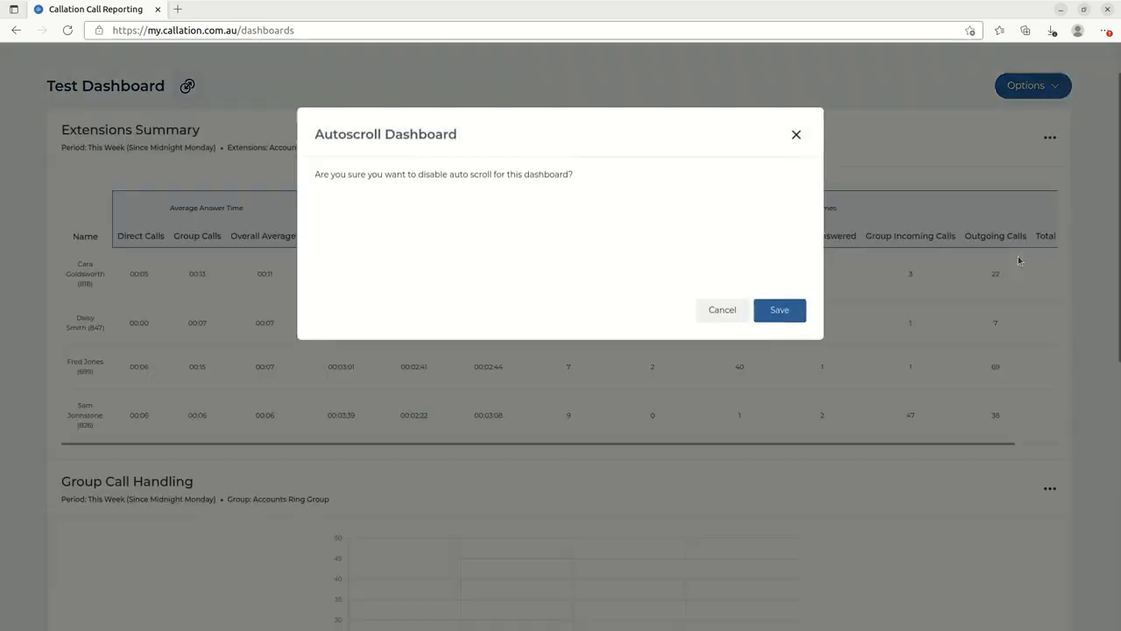
click(779, 312)
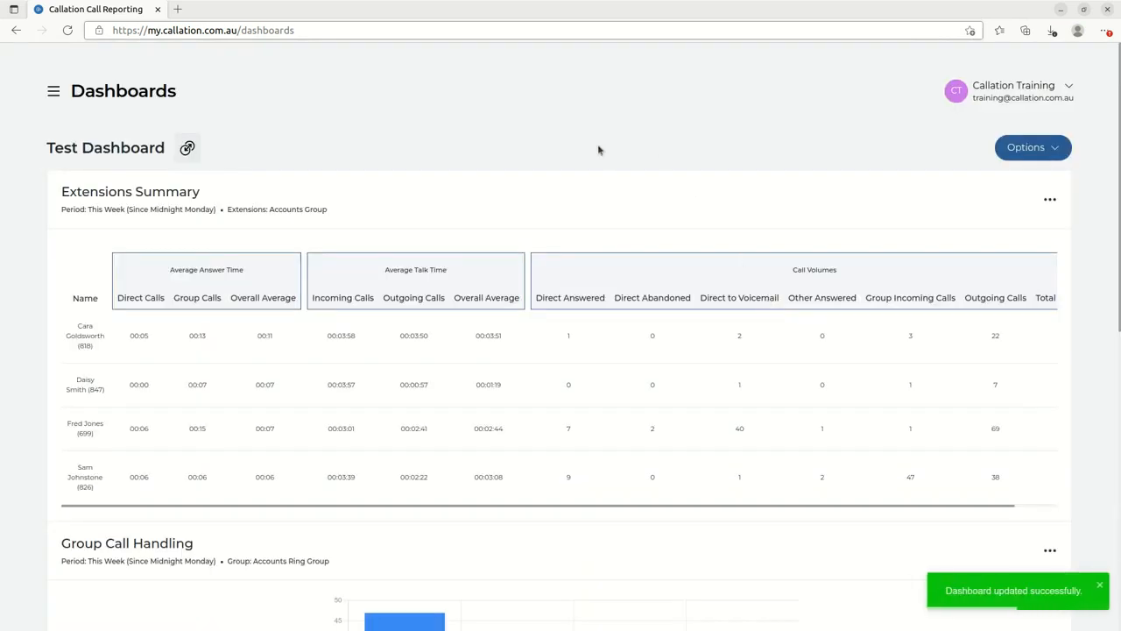
- View the Test Dashboard in fullscreen mode and return to the normal dashboard view
click(1055, 151)
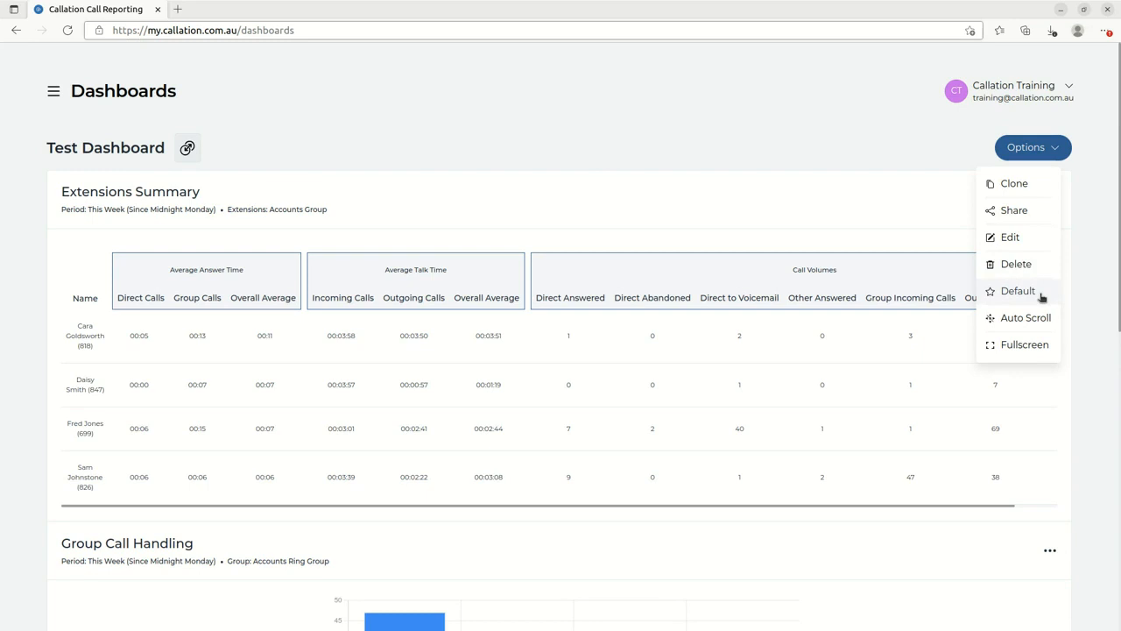
click(1026, 345)
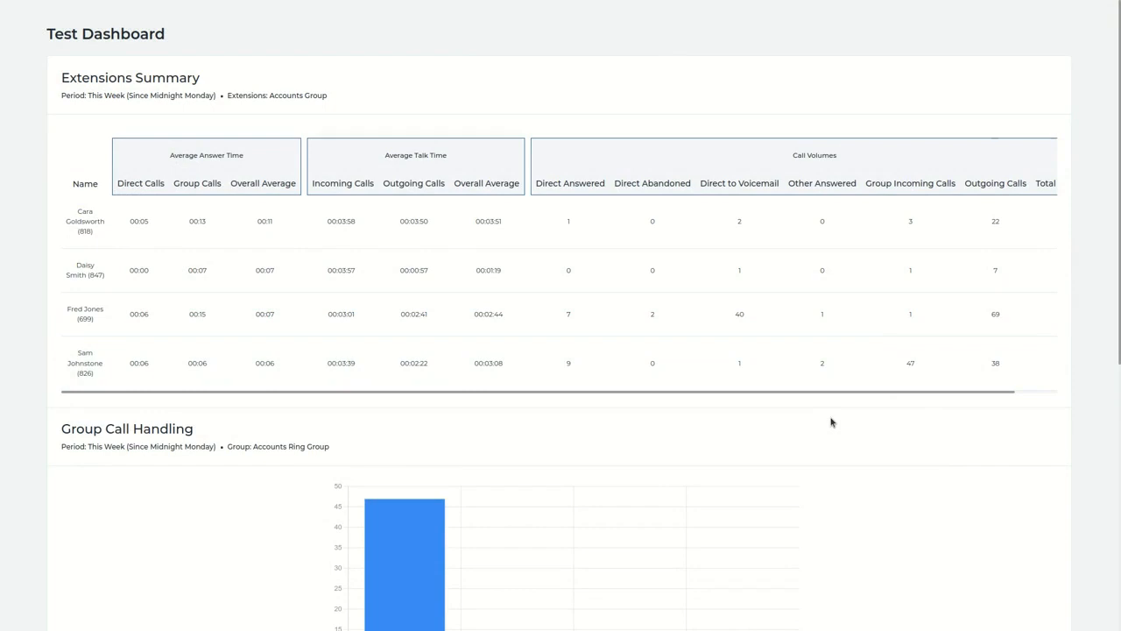
key(Escape)
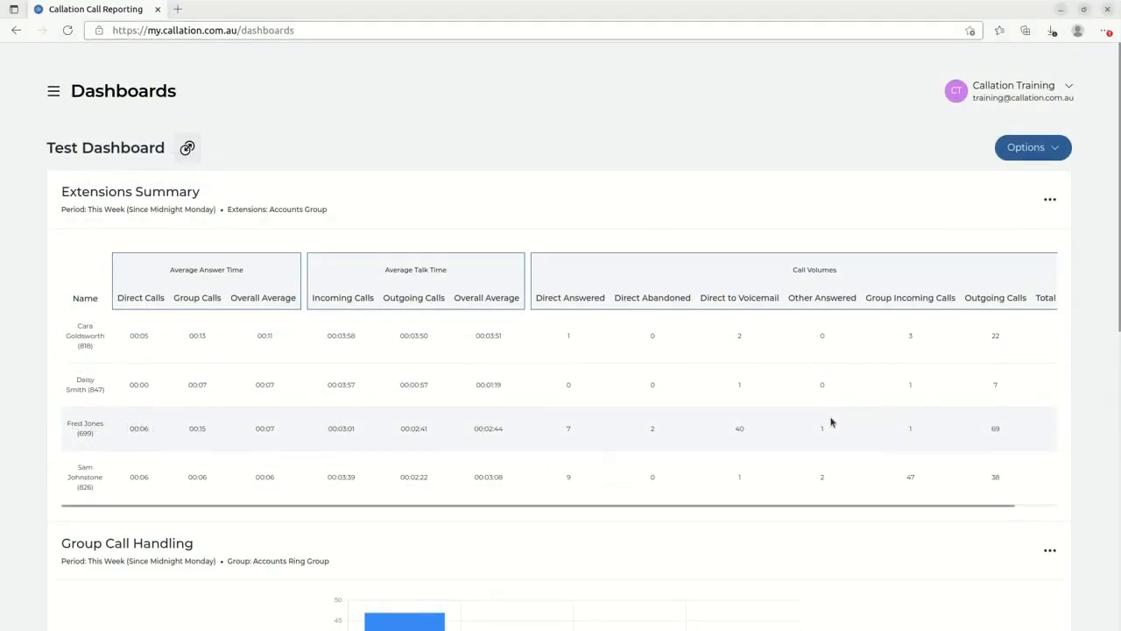